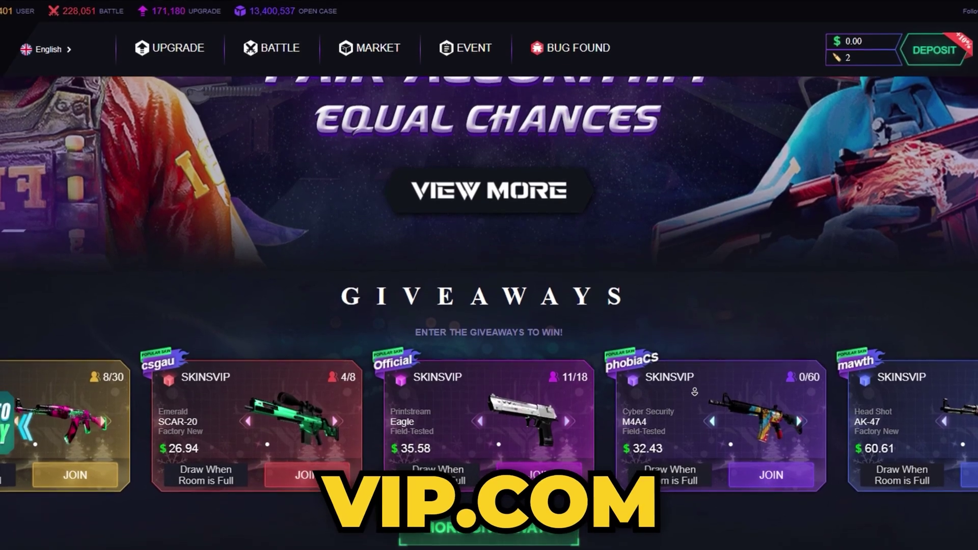
Browse the SkinsVIP homepage, then switch to the Turntable spin-wheel page and scroll through it
scroll(694, 392, "down", 3)
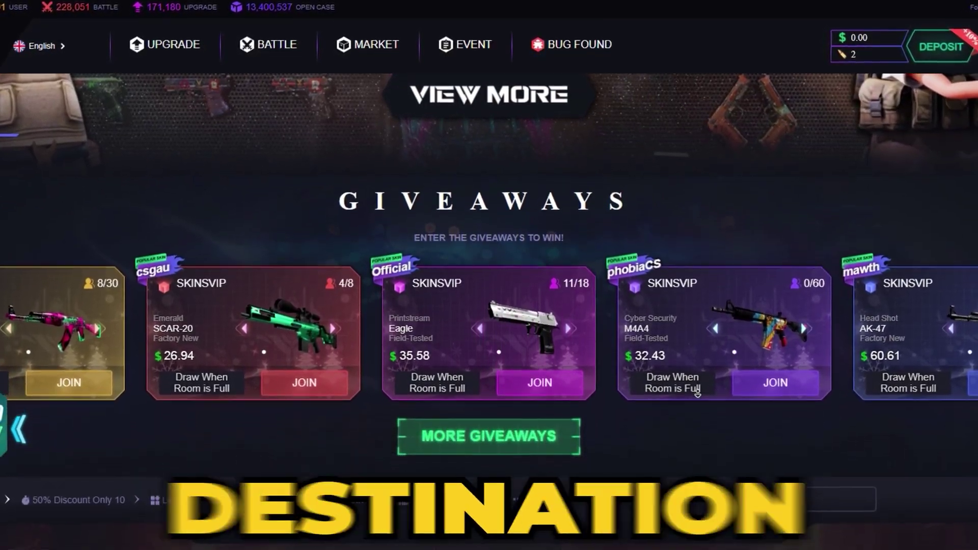
scroll(697, 394, "down", 3)
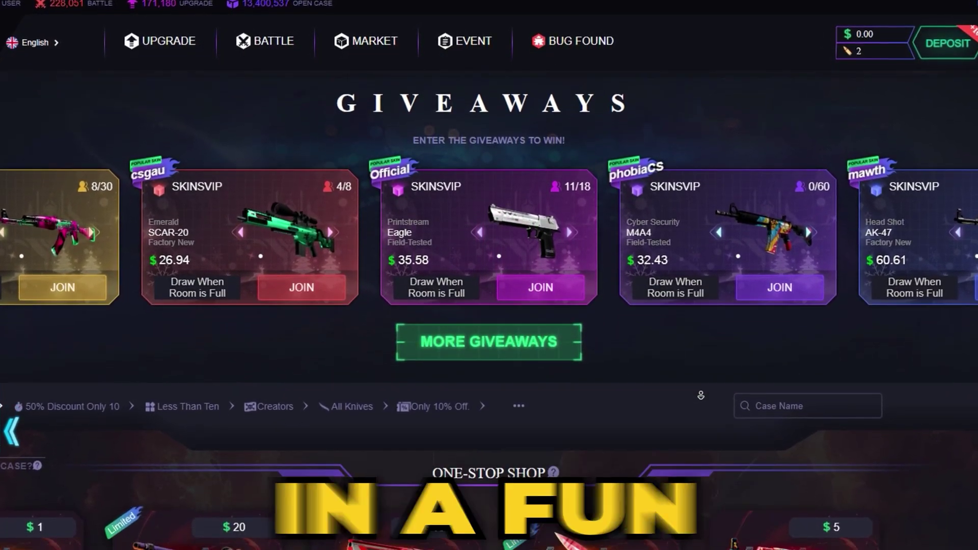
scroll(701, 396, "down", 3)
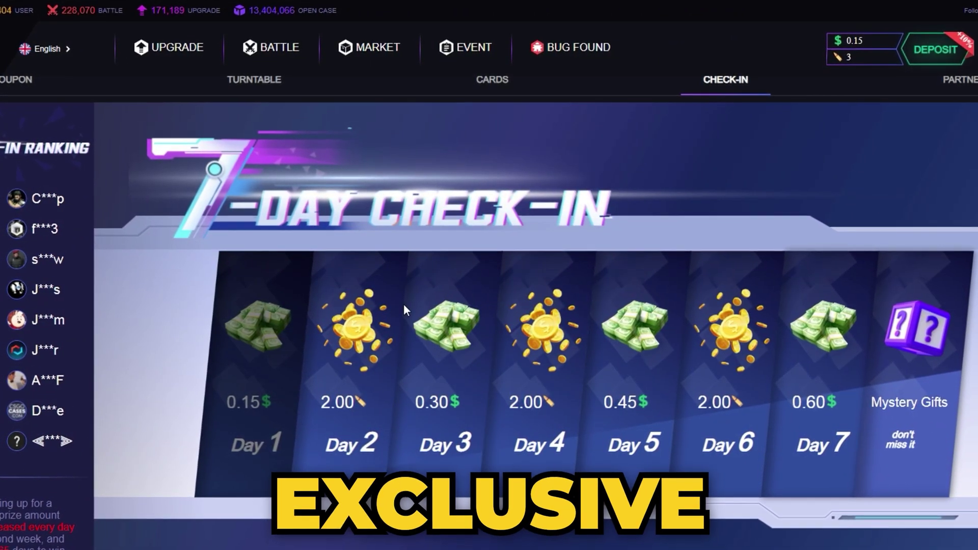
scroll(339, 276, "up", 4)
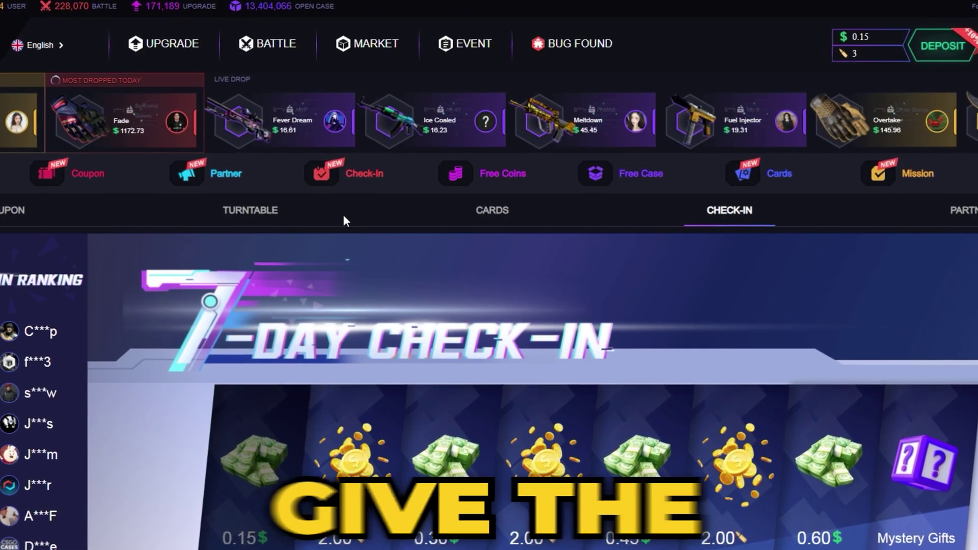
left_click(262, 213)
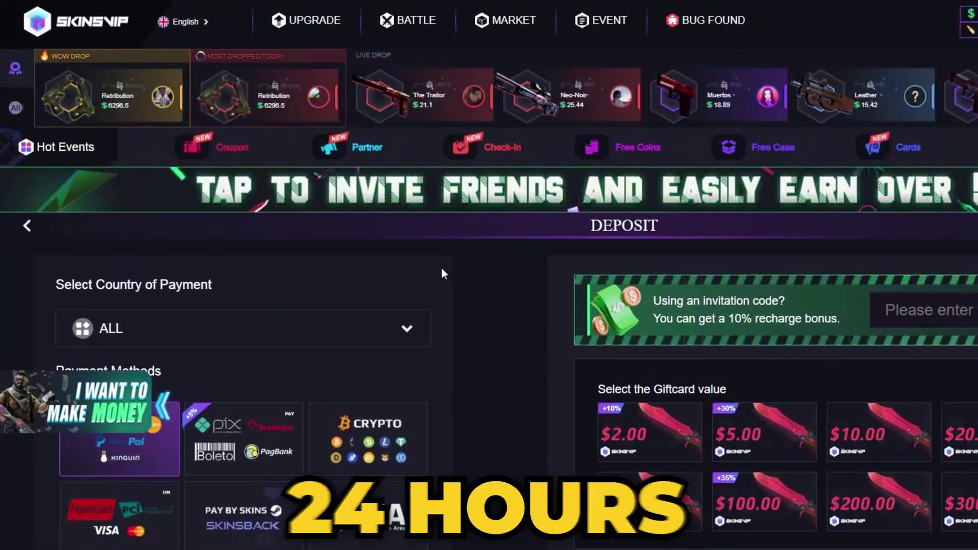
scroll(442, 274, "down", 3)
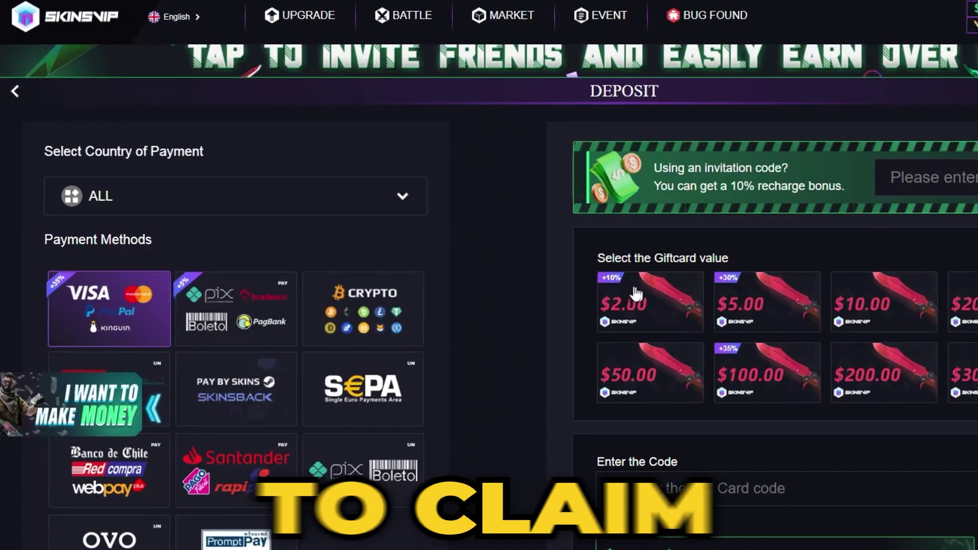
scroll(507, 288, "down", 5)
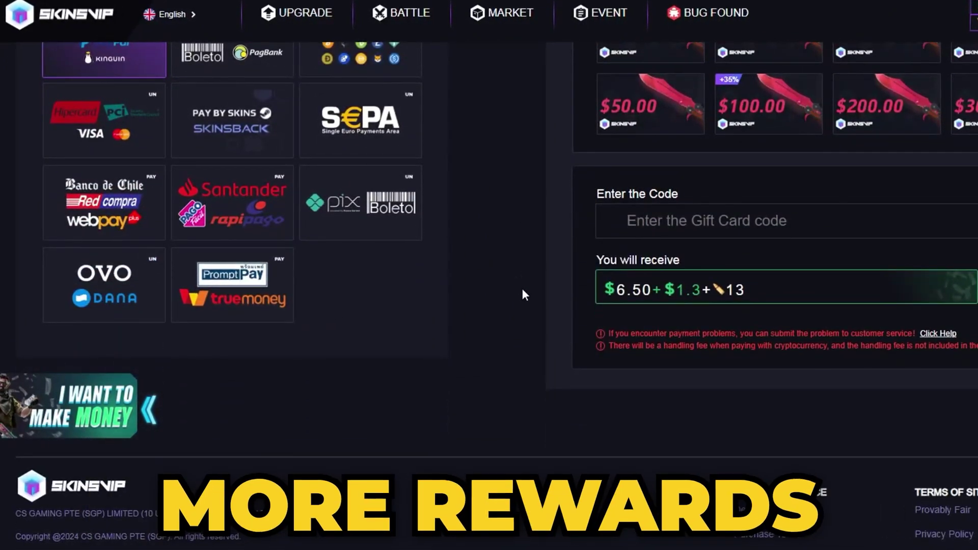
scroll(523, 295, "up", 10)
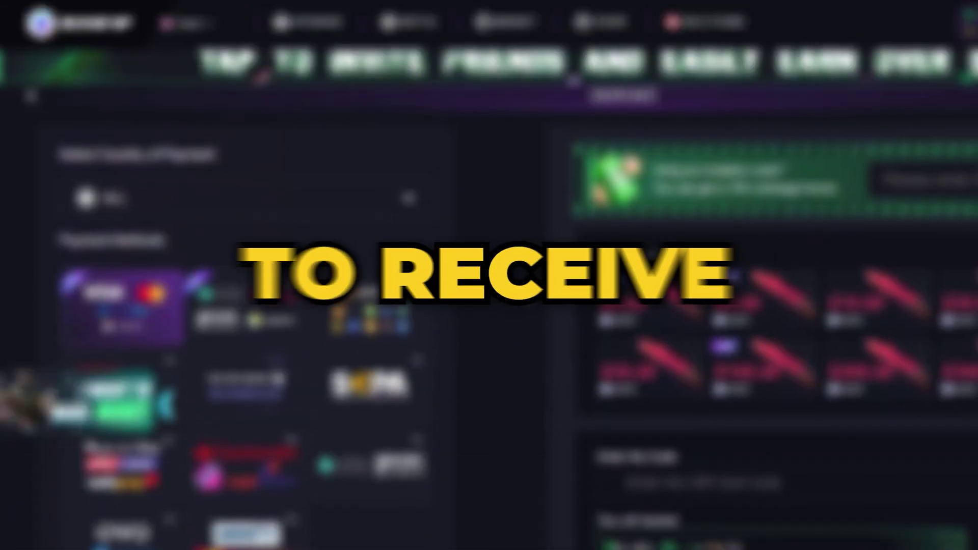
scroll(489, 275, "down", 3)
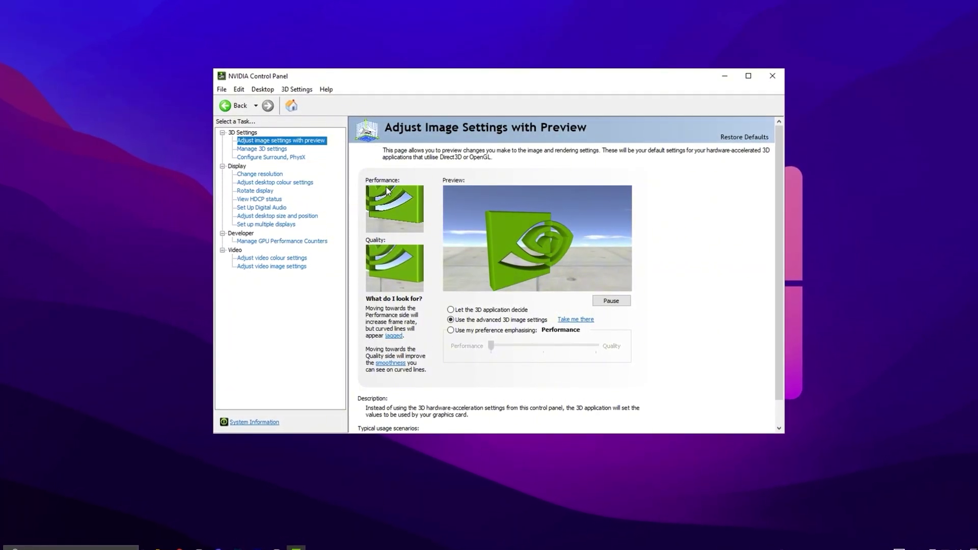
In Manage 3D settings Global Settings, choose Prefer maximum performance power and High performance texture filtering
left_click(262, 150)
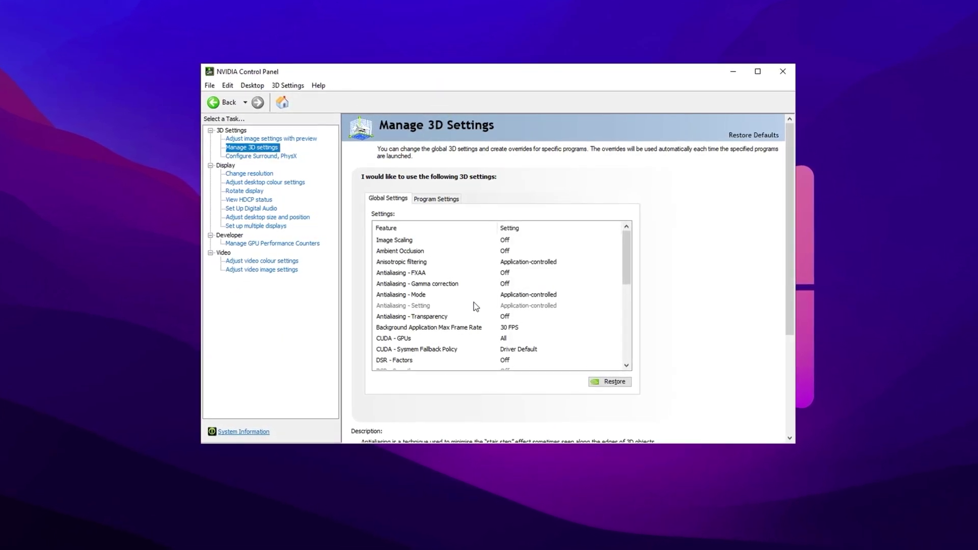
scroll(475, 306, "down", 8)
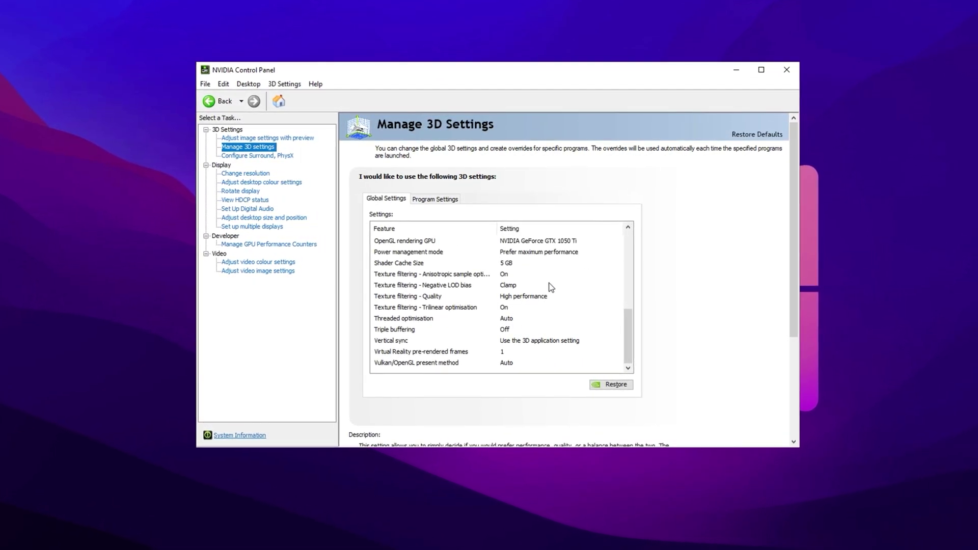
left_click(529, 253)
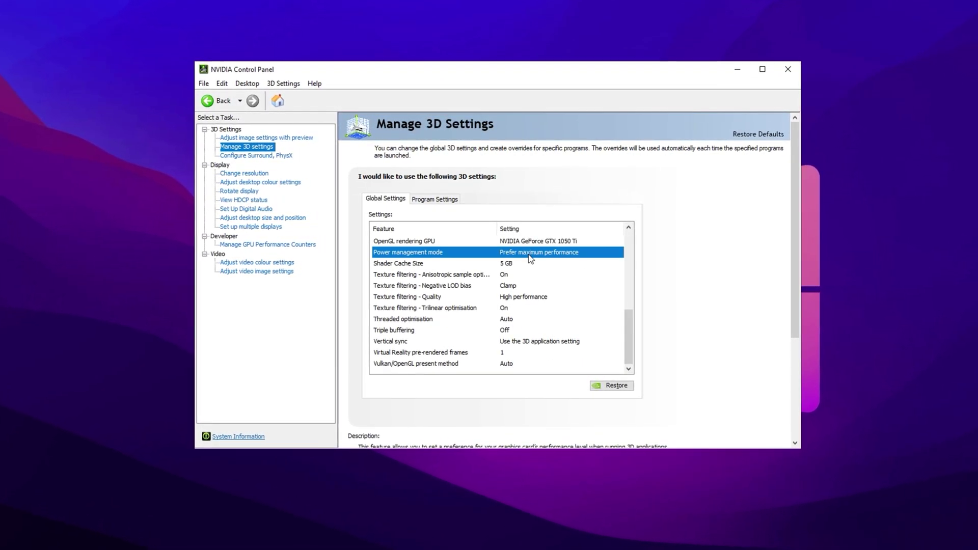
left_click(530, 255)
left_click(530, 255)
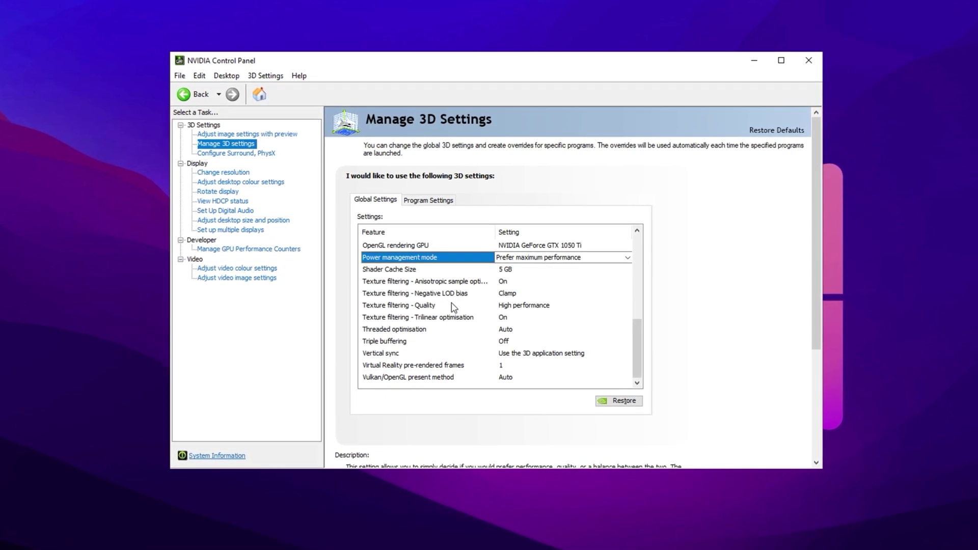
left_click(413, 306)
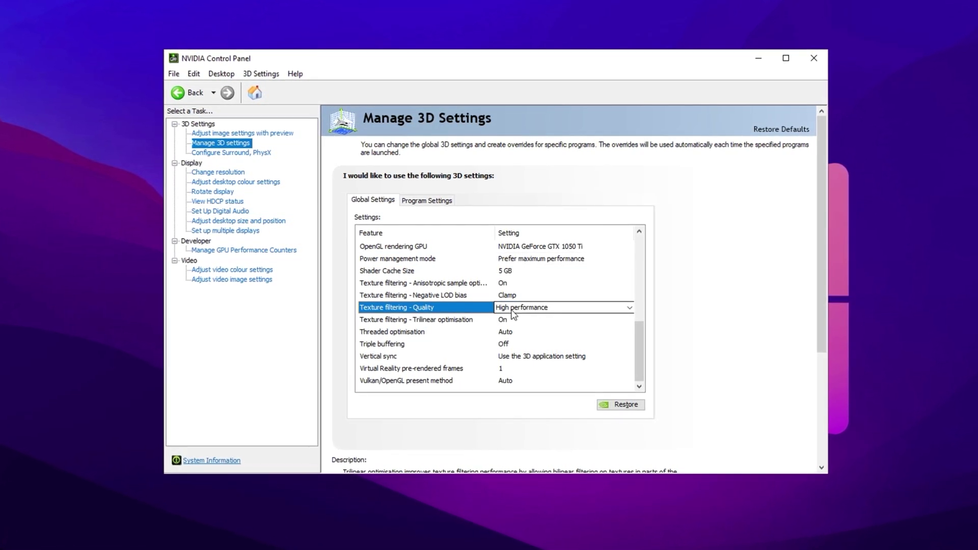
left_click(520, 307)
left_click(520, 310)
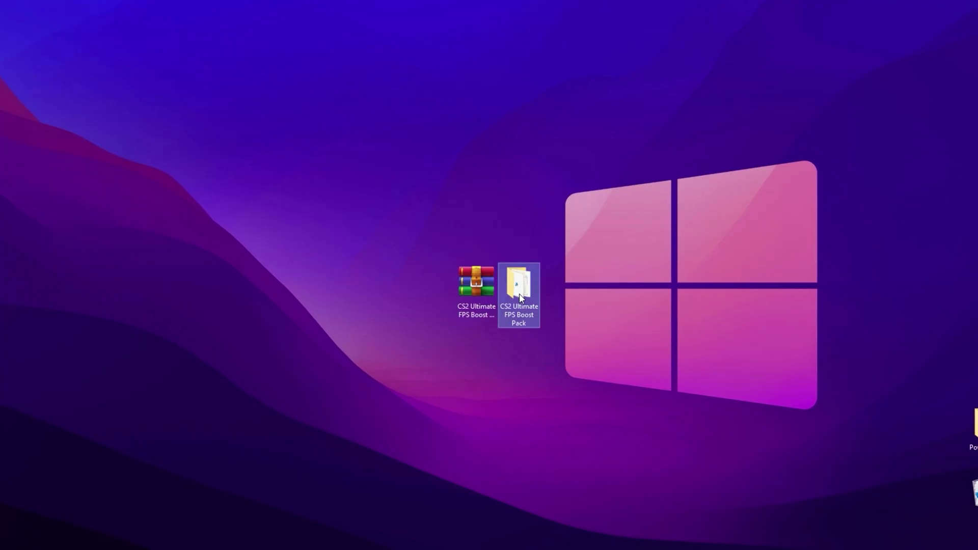
Open the CS2 Ultimate FPS Boost Pack folder on the desktop
double_click(519, 294)
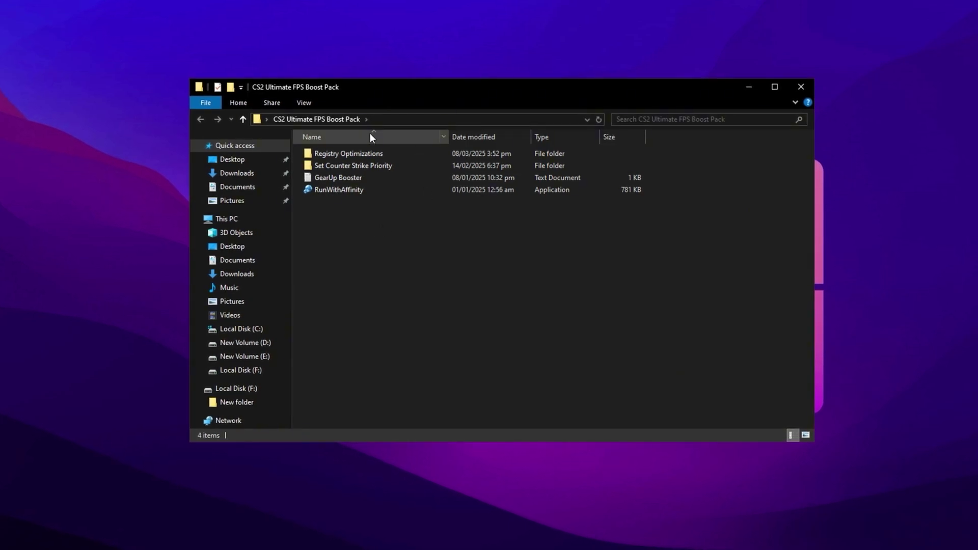
Open Registry Optimizations, box-select its six .reg files, then clear the selection
left_click(337, 151)
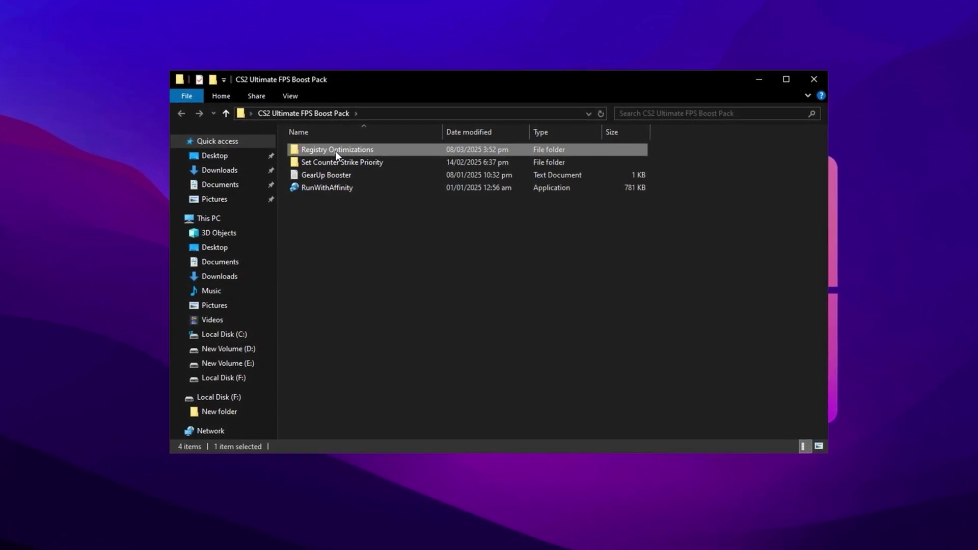
double_click(336, 151)
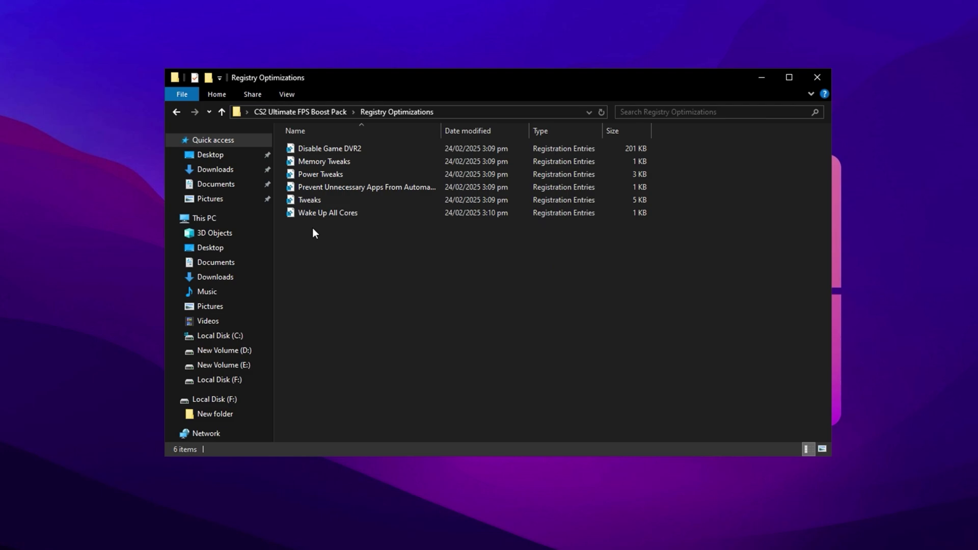
left_click_drag(313, 228, 326, 150)
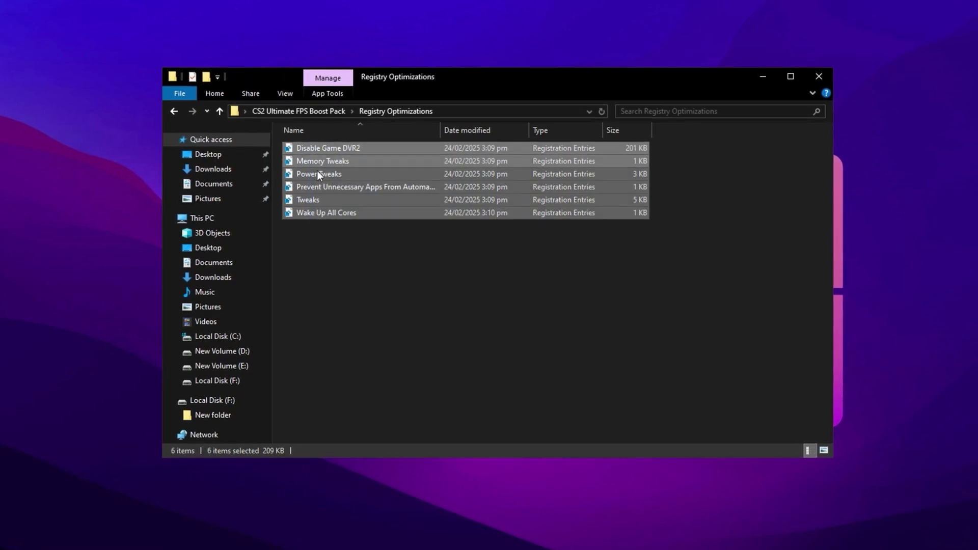
left_click(337, 239)
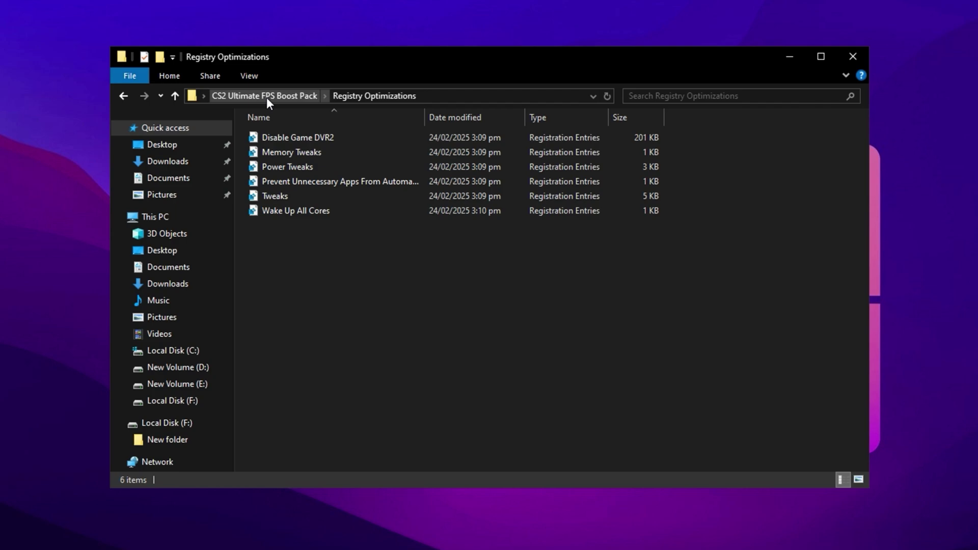
From CS2 Ultimate FPS Boost Pack, open Set Counter Strike Priority and highlight the Medium and High Priority files
left_click(266, 97)
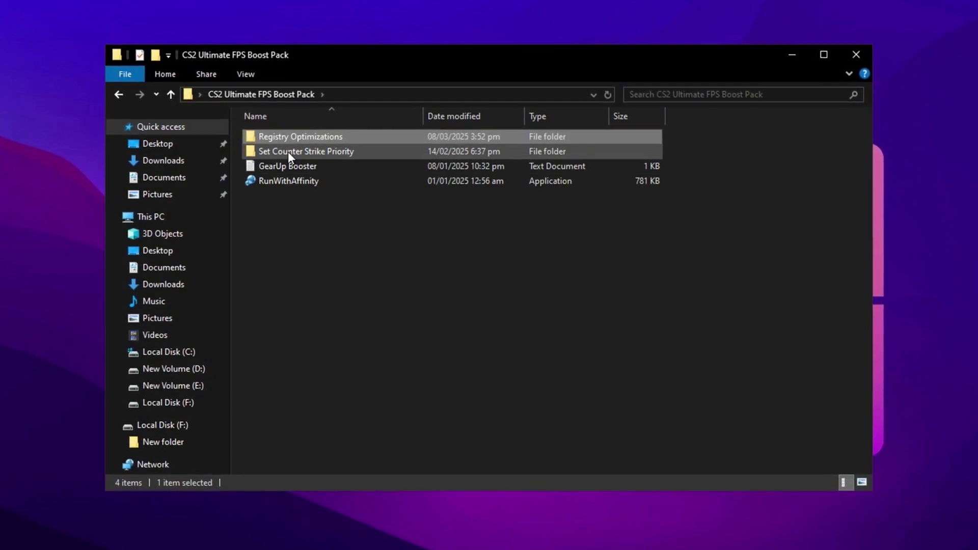
left_click(286, 151)
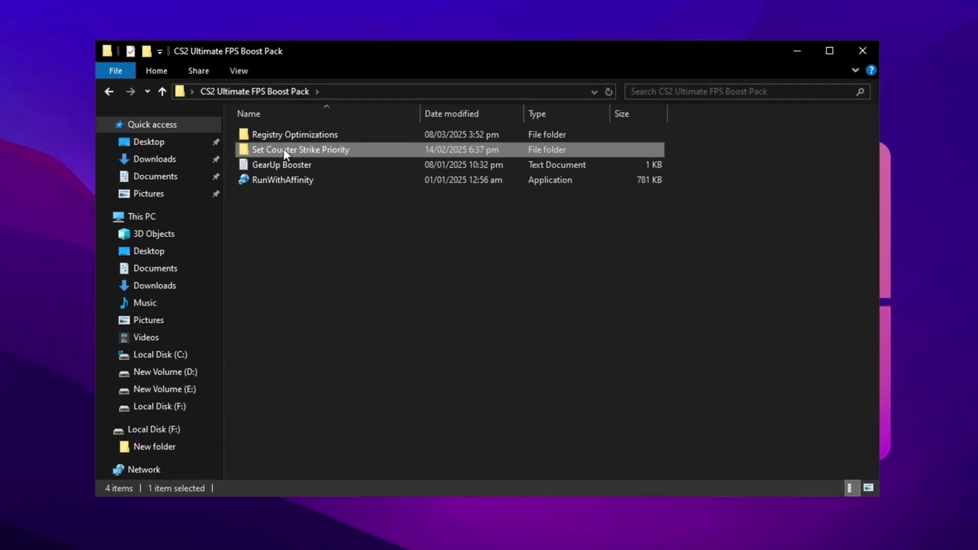
double_click(284, 149)
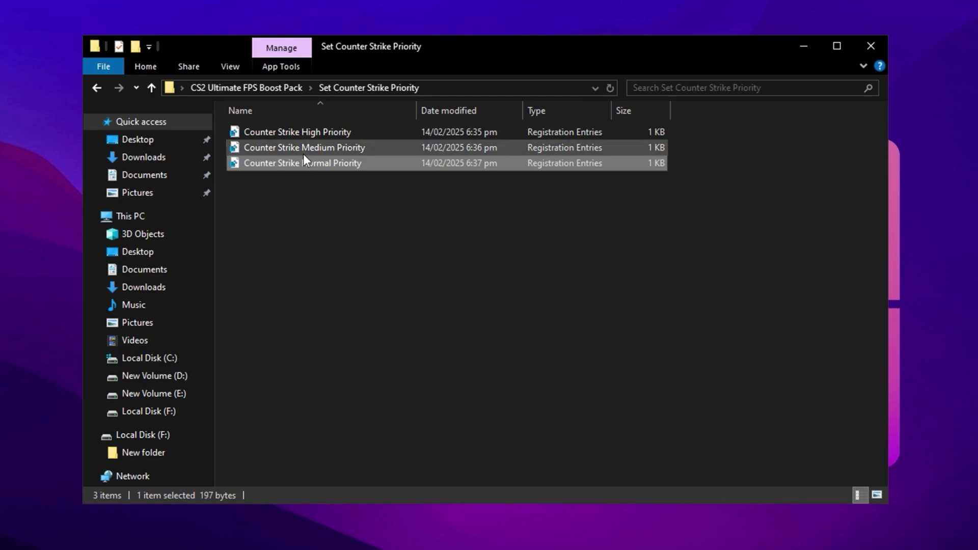
left_click(306, 149)
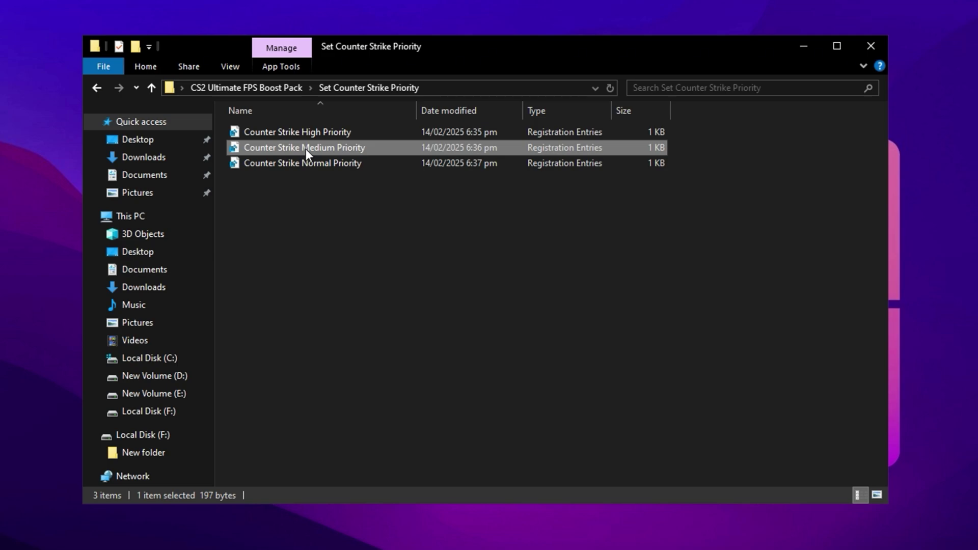
left_click(309, 136)
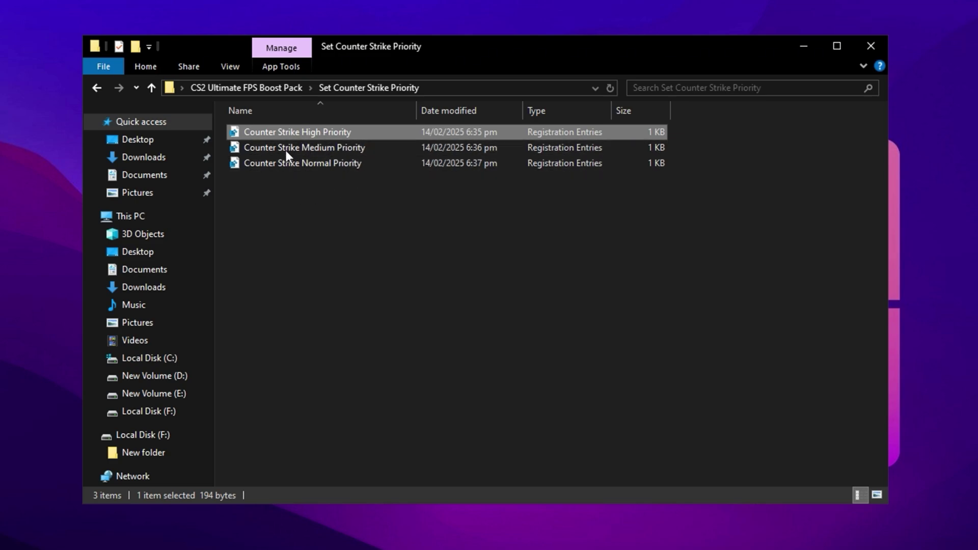
left_click(308, 200)
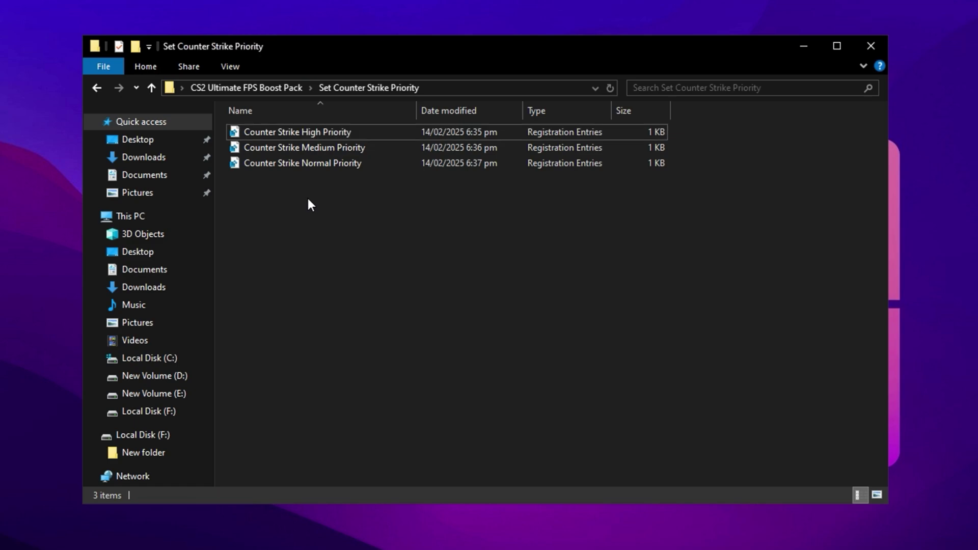
Go back to CS2 Ultimate FPS Boost Pack and launch RunWithAffinity.exe
left_click(265, 89)
left_click(275, 179)
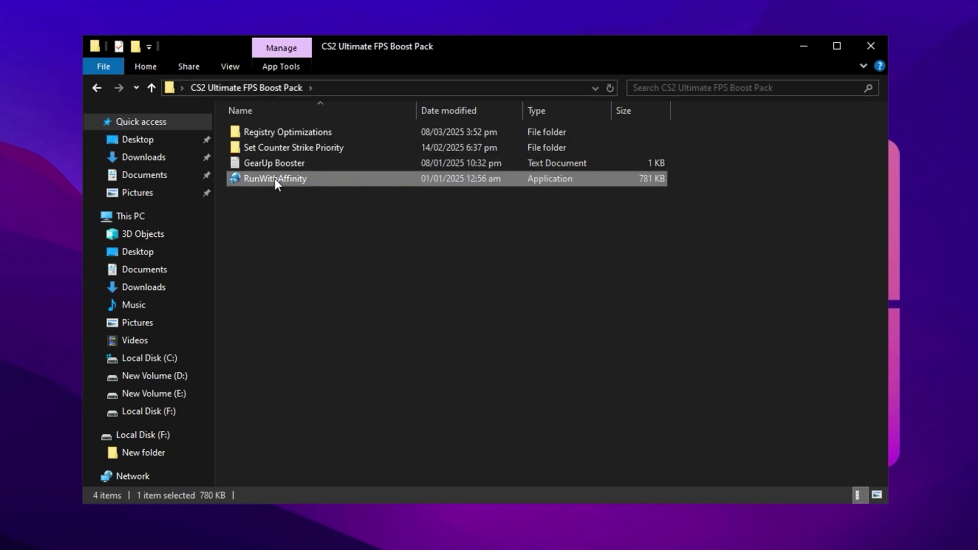
double_click(274, 178)
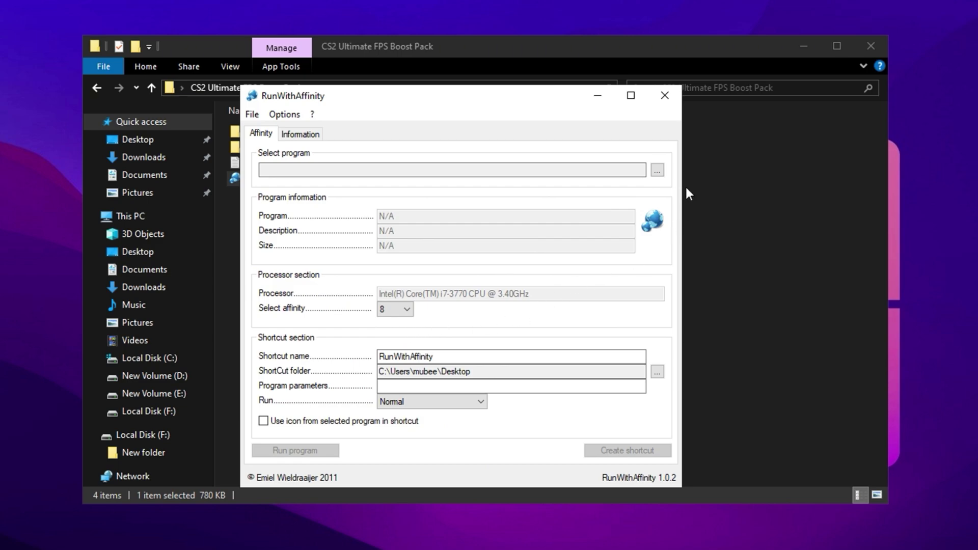
Browse to D:\SteamLibrary\...\Counter-Strike Global Offensive\game\bin\win64 and pick cs2.exe as the program
left_click(657, 171)
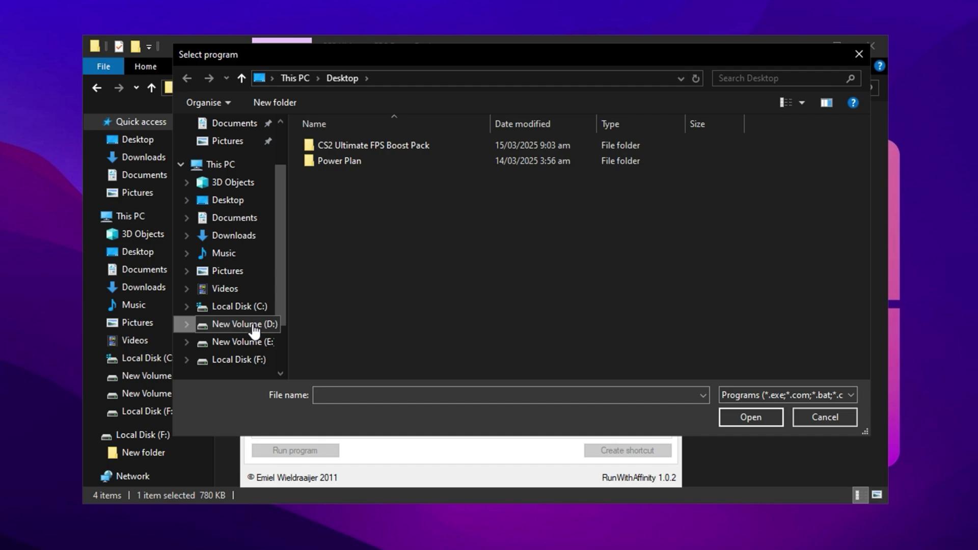
left_click(254, 330)
double_click(673, 178)
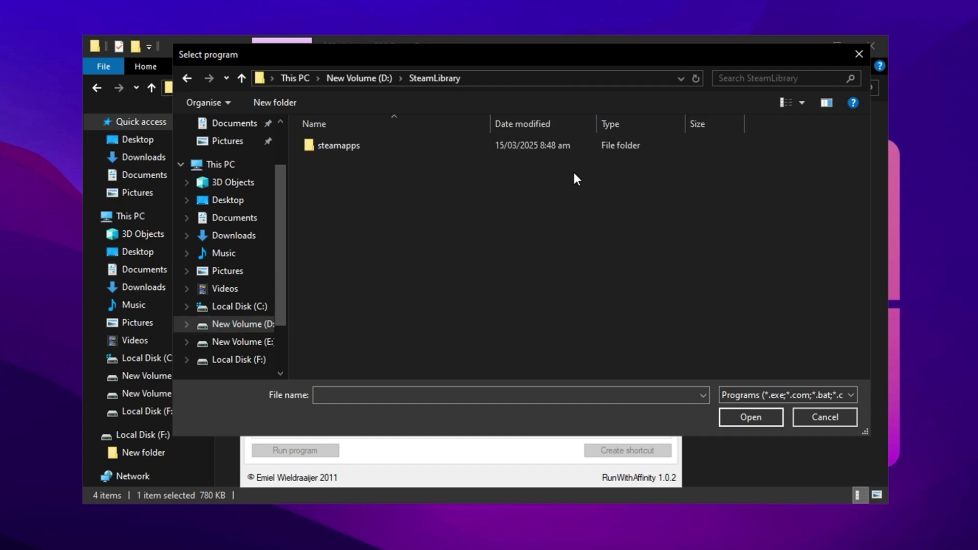
double_click(341, 144)
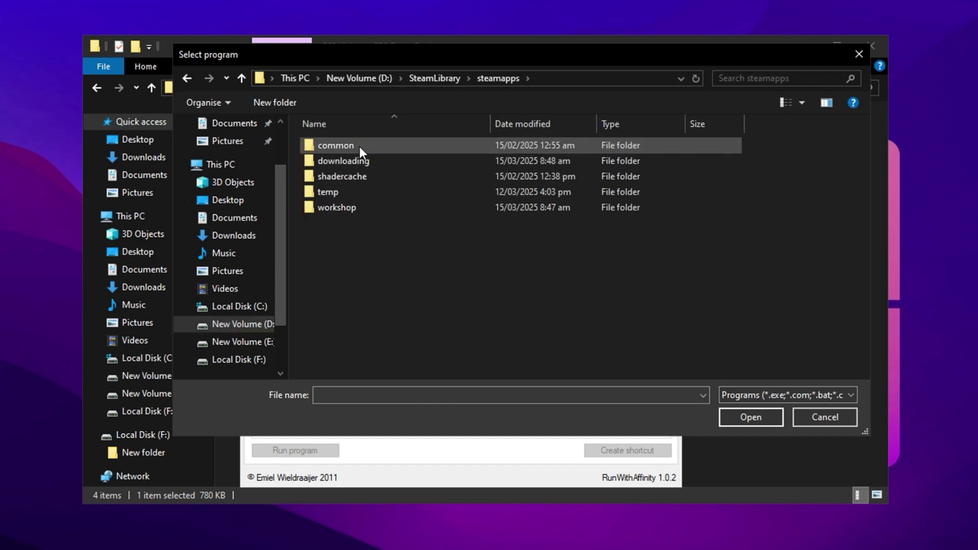
double_click(359, 146)
double_click(359, 146)
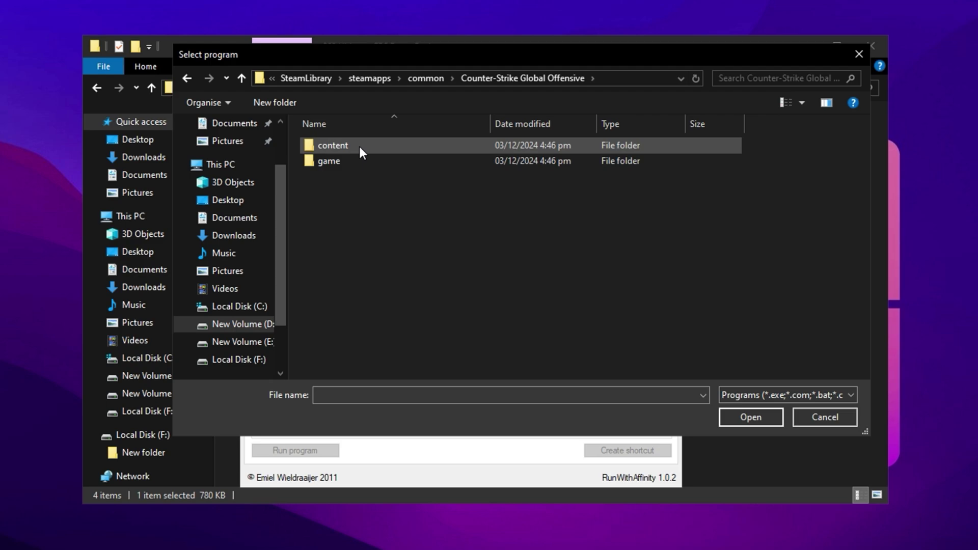
double_click(349, 159)
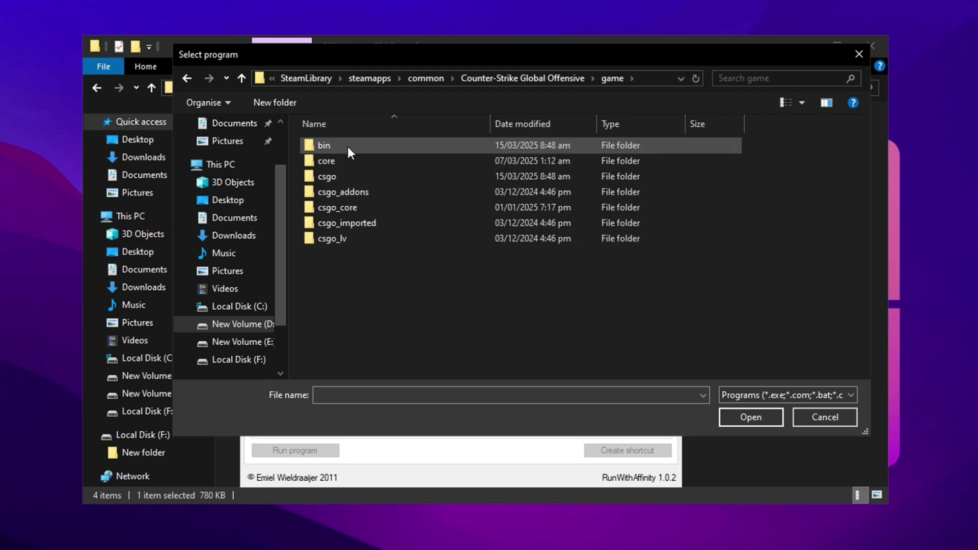
double_click(347, 146)
double_click(348, 145)
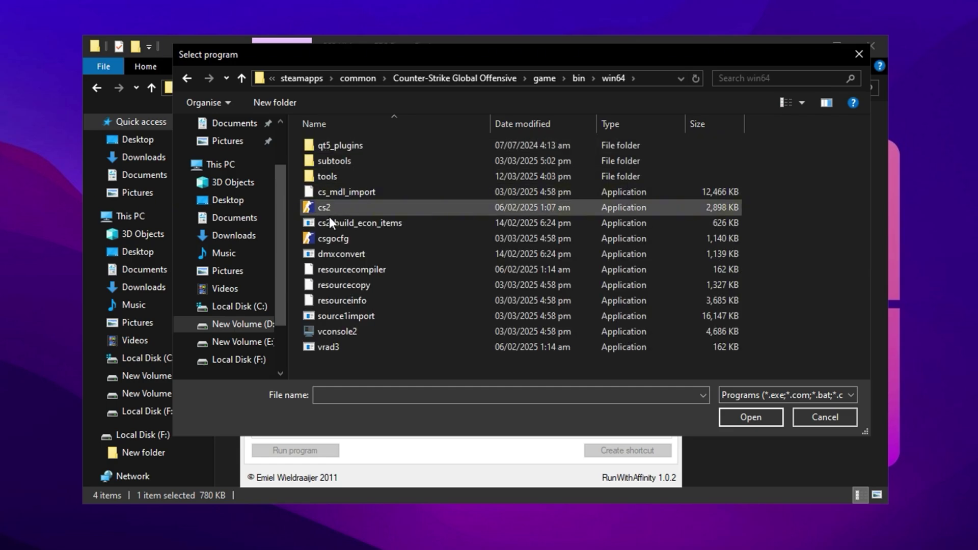
left_click(343, 212)
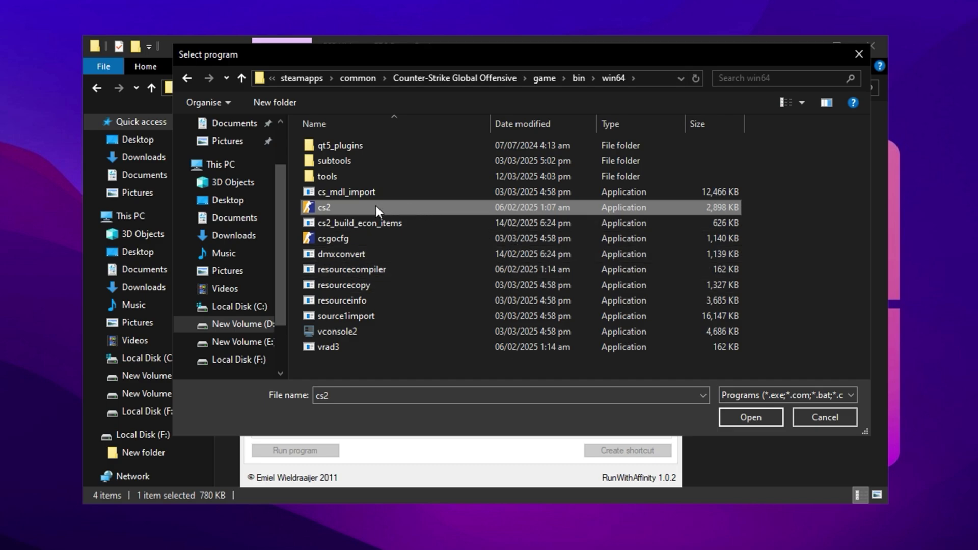
double_click(376, 207)
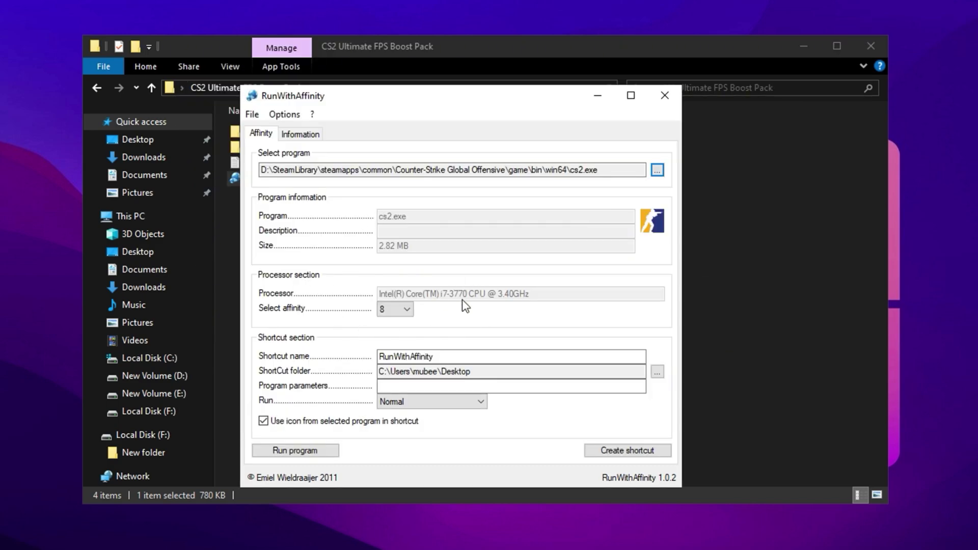
Check the CPU affinity choices and keep the affinity at 8
left_click(397, 309)
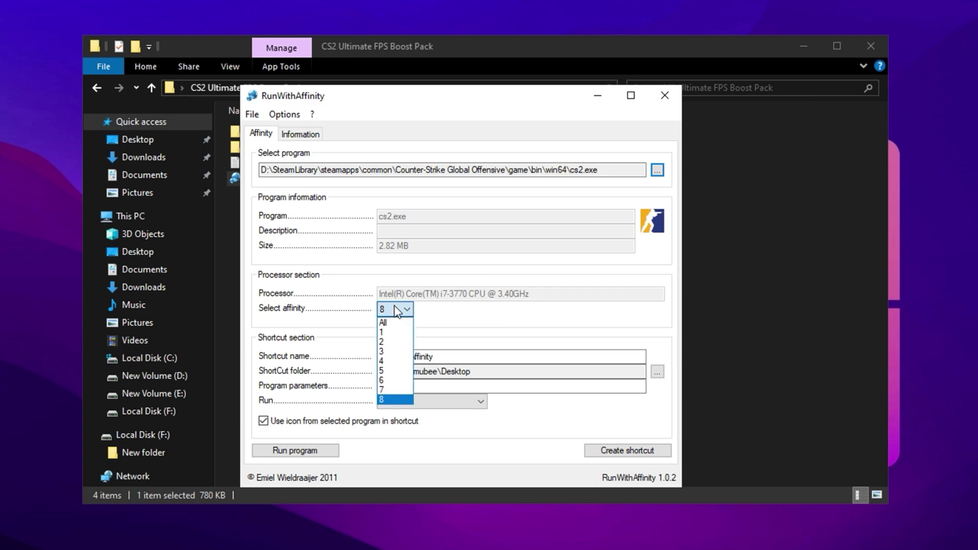
left_click(397, 309)
left_click(397, 310)
left_click(399, 401)
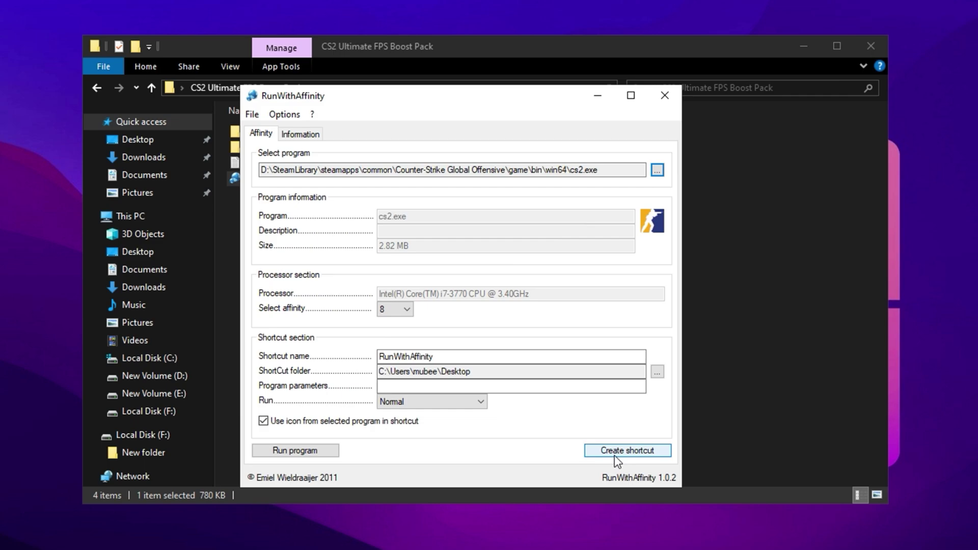
Create the RunWithAffinity cs2 shortcut on the Desktop, confirm it, and minimize the tool
left_click(443, 357)
left_click(498, 372)
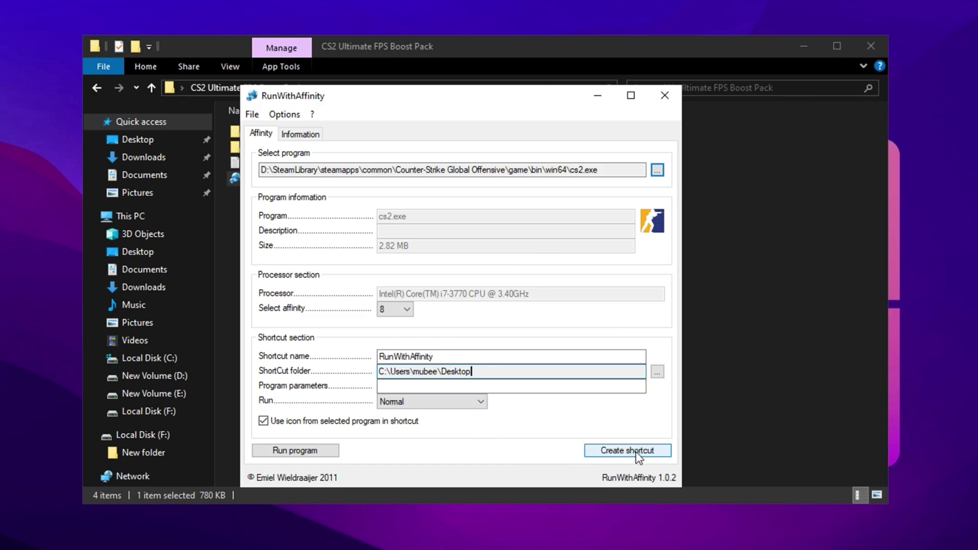
left_click(606, 450)
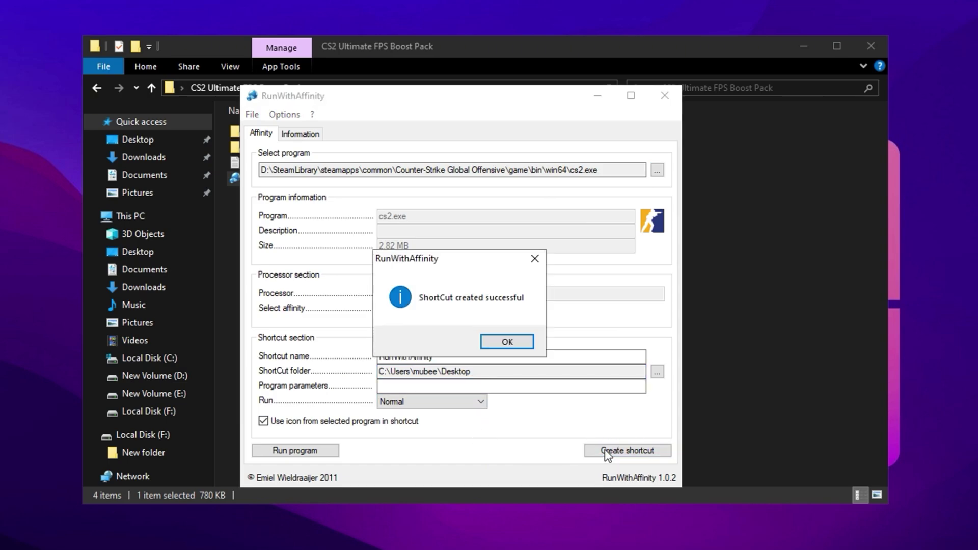
left_click(516, 347)
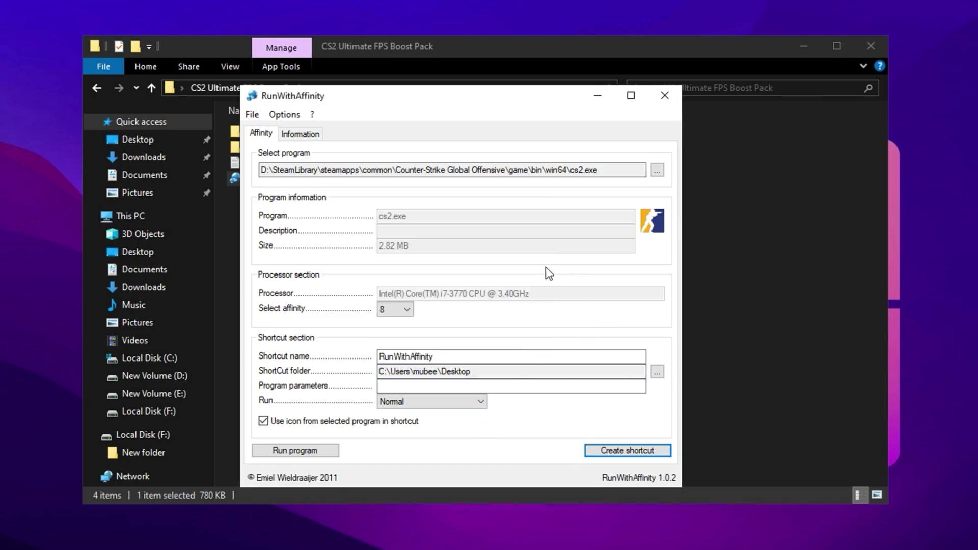
left_click(594, 100)
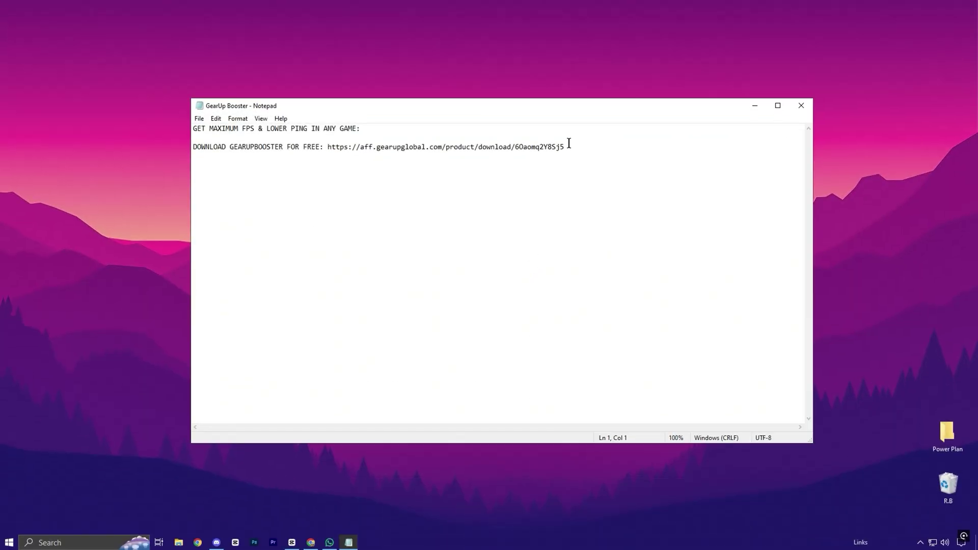
Launch GearUP Booster from the desktop, view the Games page, then return to Home
left_click_drag(566, 147, 327, 149)
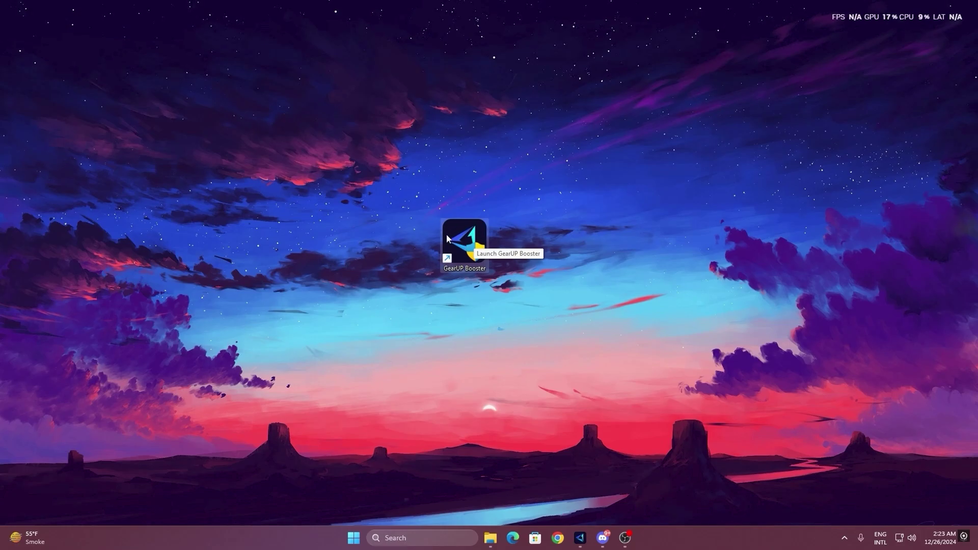
double_click(464, 239)
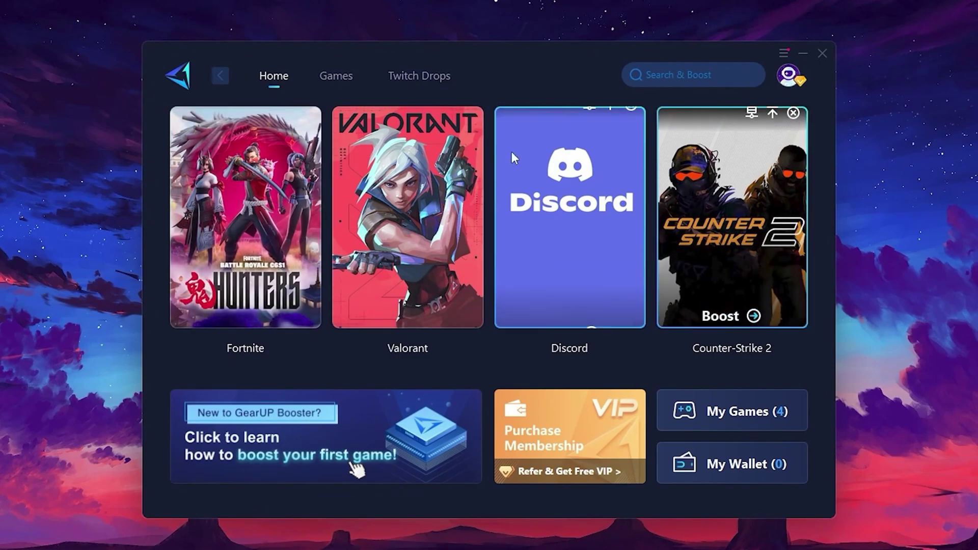
left_click(332, 81)
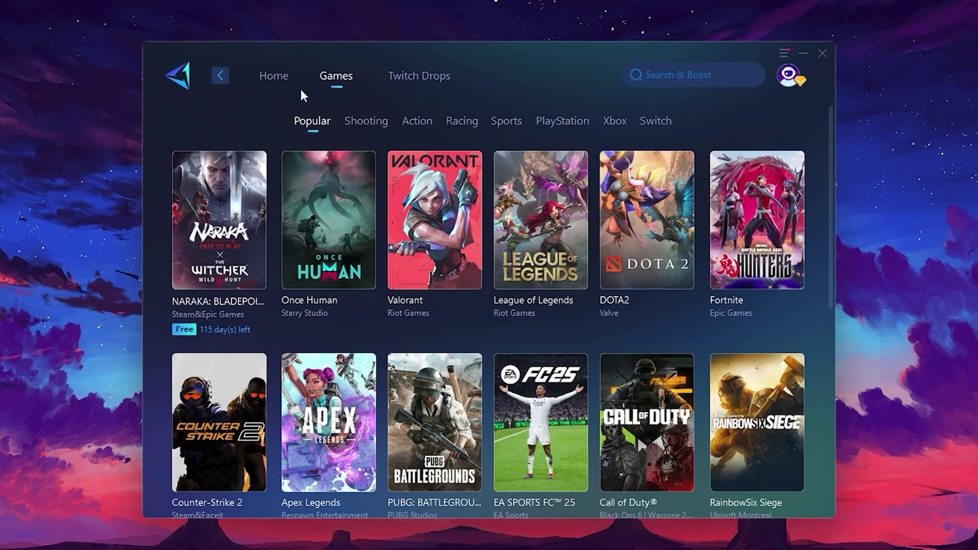
left_click(274, 82)
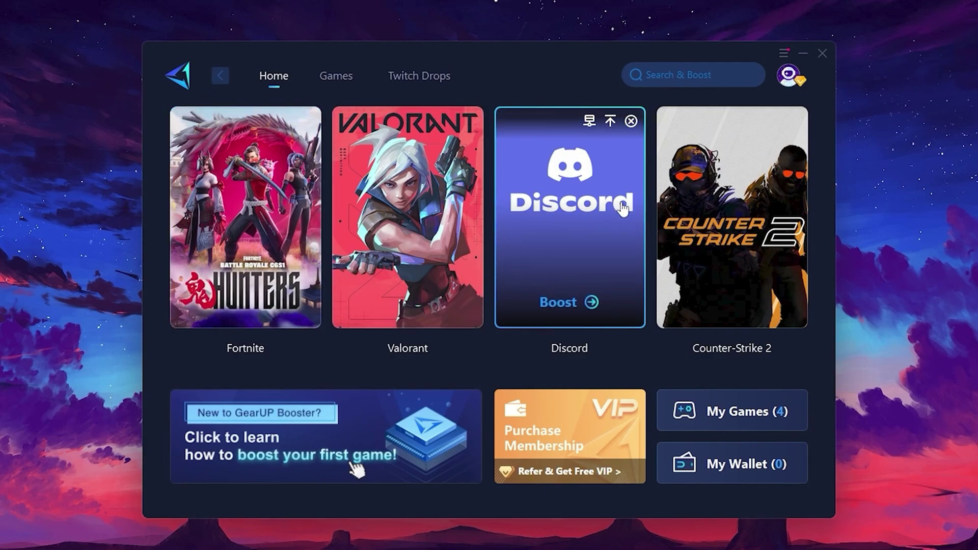
mouse_move(272, 225)
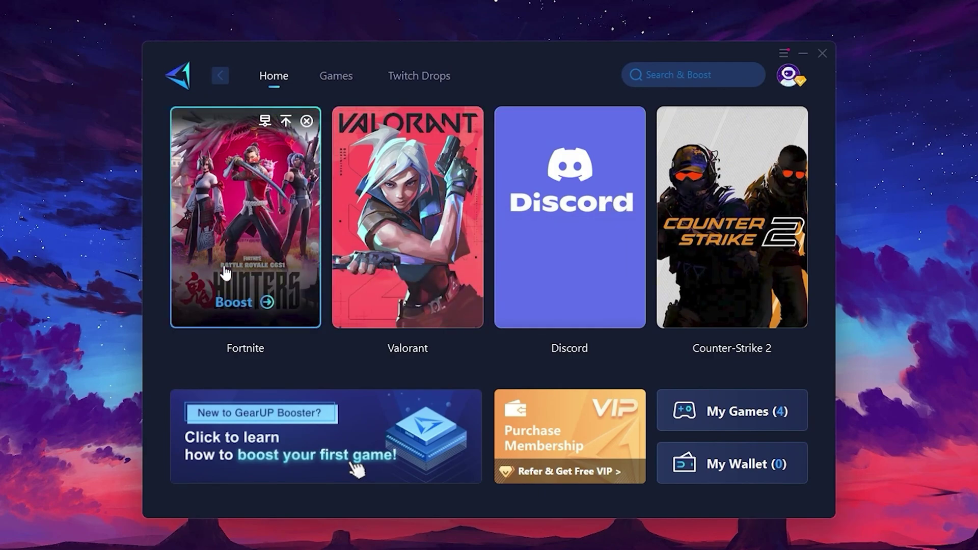
Start boosting Fortnite and review the server regions without changing the Middle East server
left_click(236, 304)
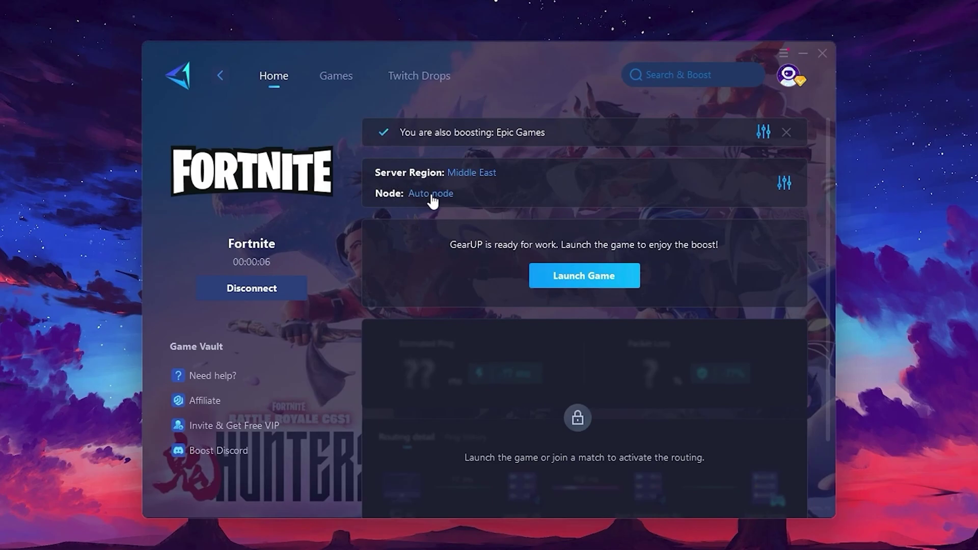
left_click(477, 172)
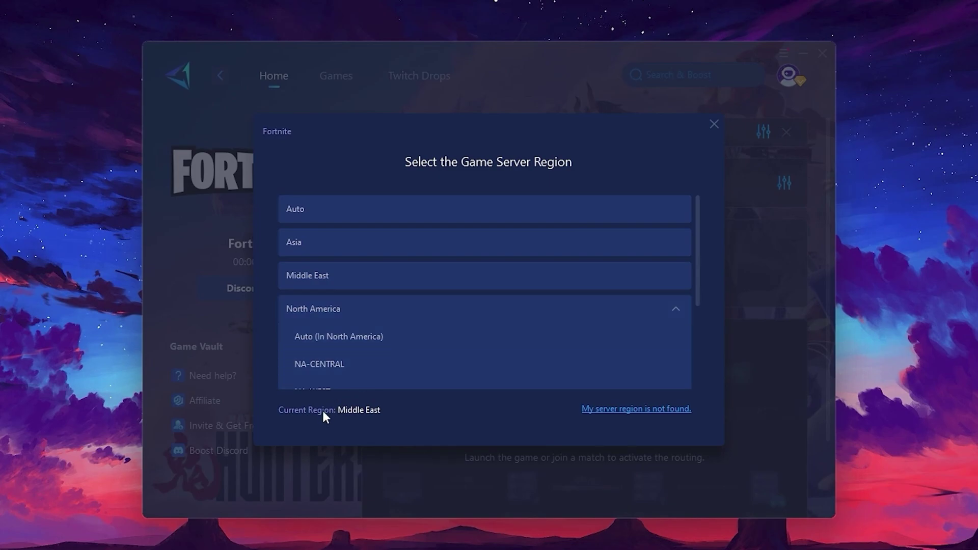
scroll(459, 306, "down", 3)
scroll(357, 271, "up", 2)
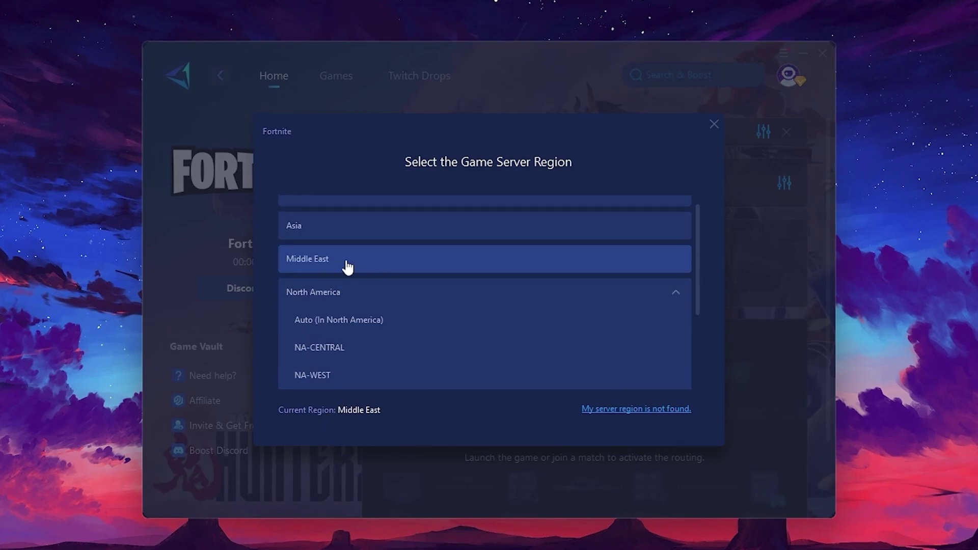
left_click(714, 124)
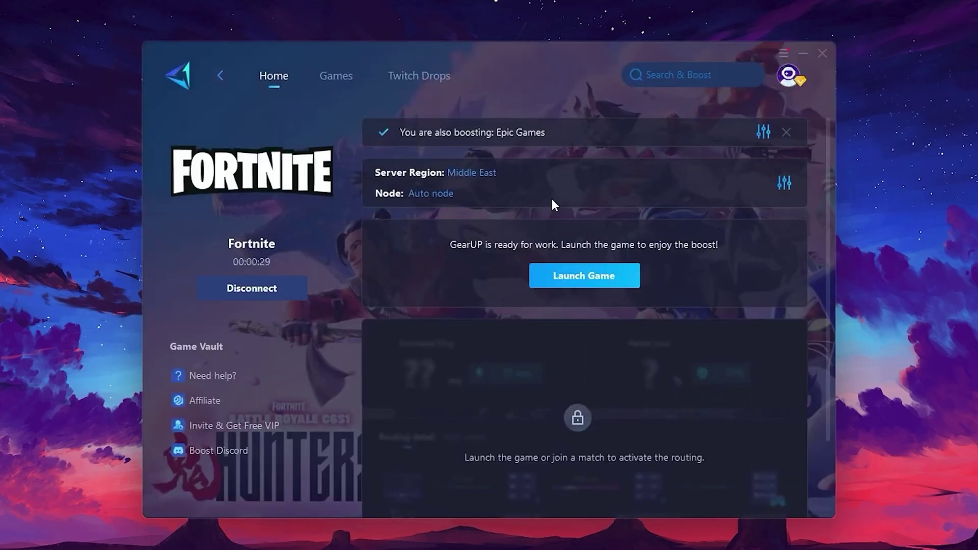
Review the game server node list and close it with Auto node kept
left_click(426, 194)
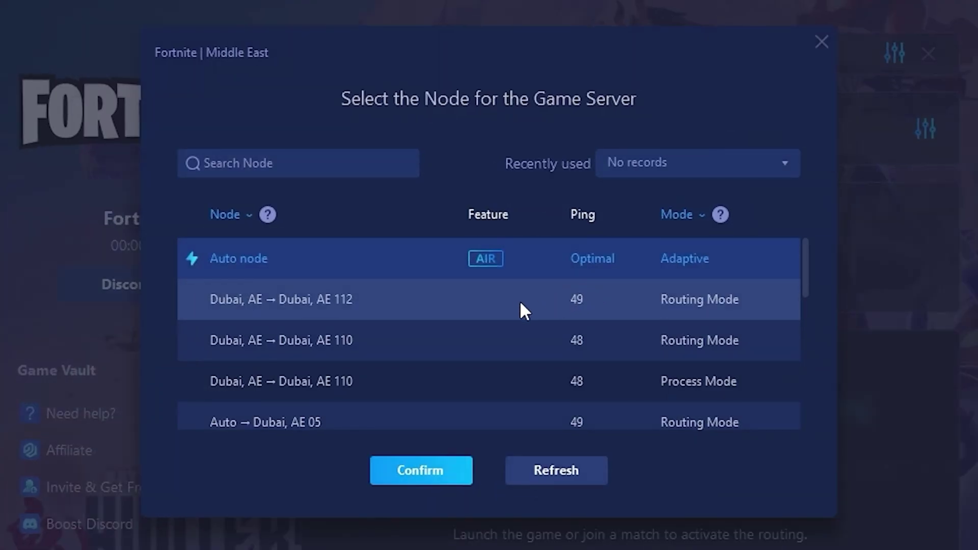
scroll(586, 291, "down", 3)
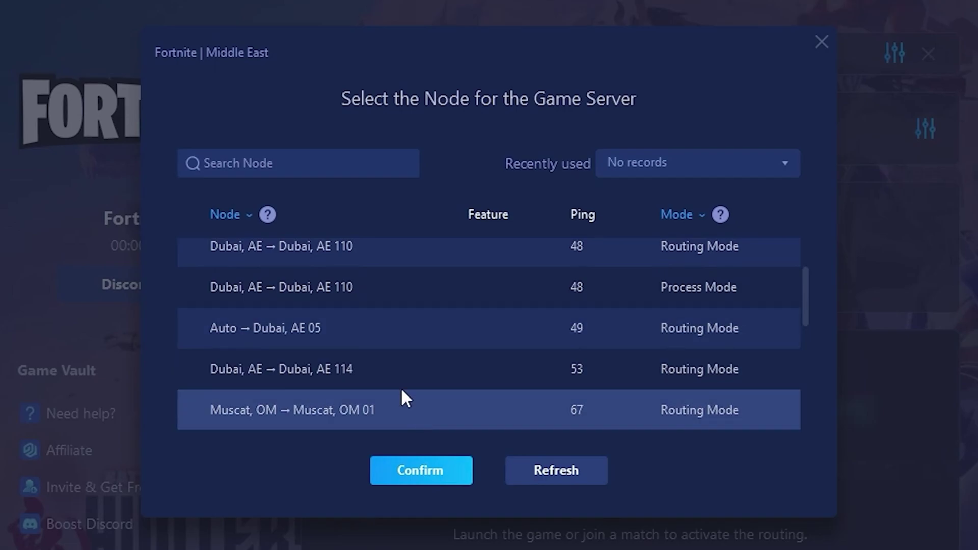
scroll(586, 336, "up", 3)
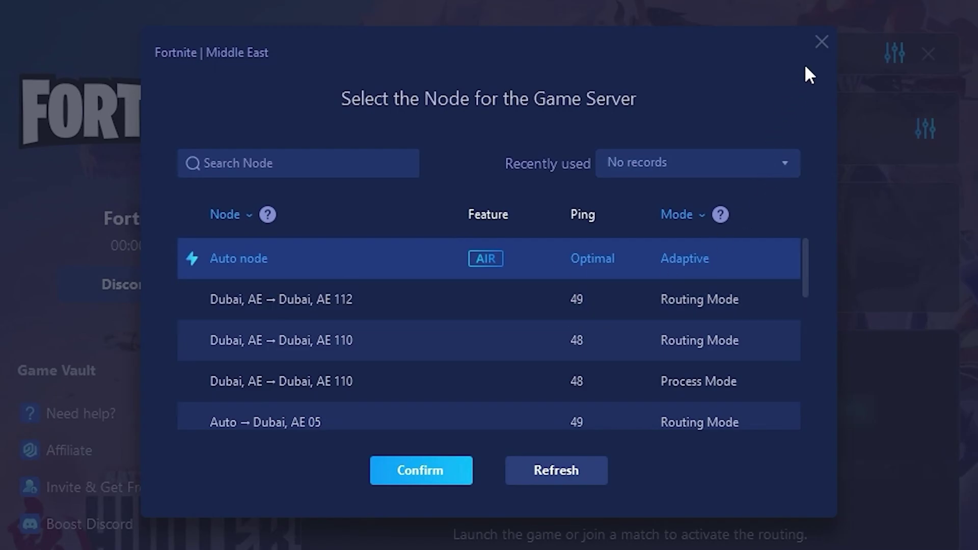
left_click(822, 43)
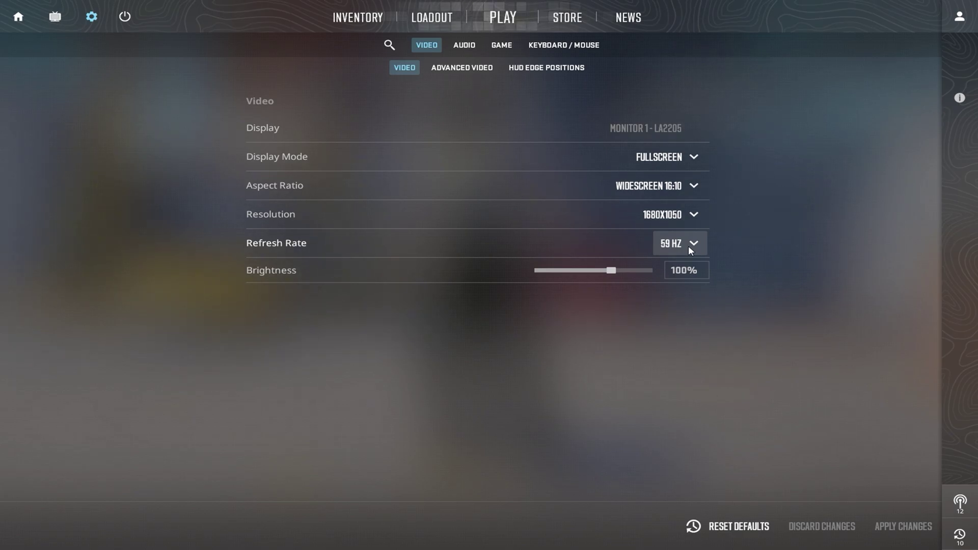
Switch to Advanced Video, showing Boost Player Contrast on, V-Sync off and menu FPS capped at 200
left_click(444, 67)
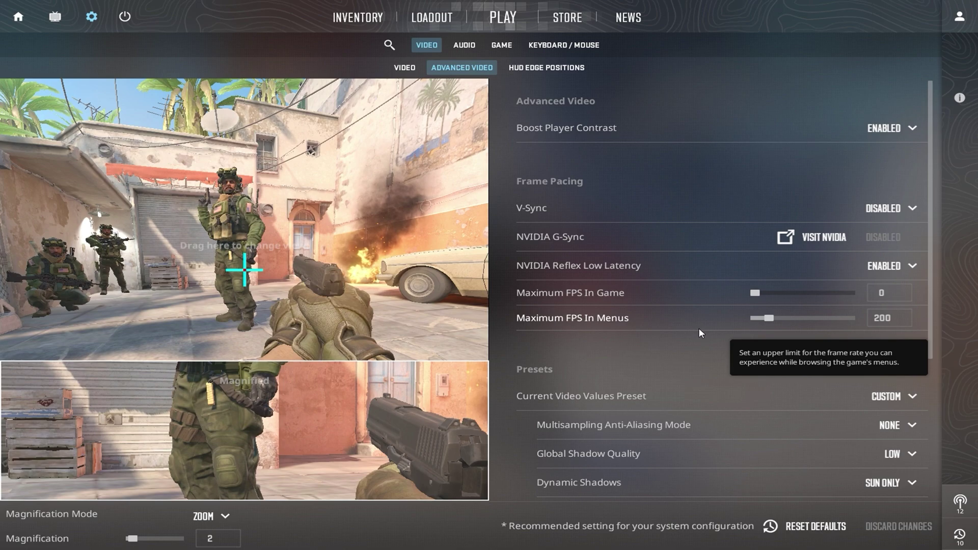
scroll(699, 332, "down", 5)
scroll(699, 333, "up", 5)
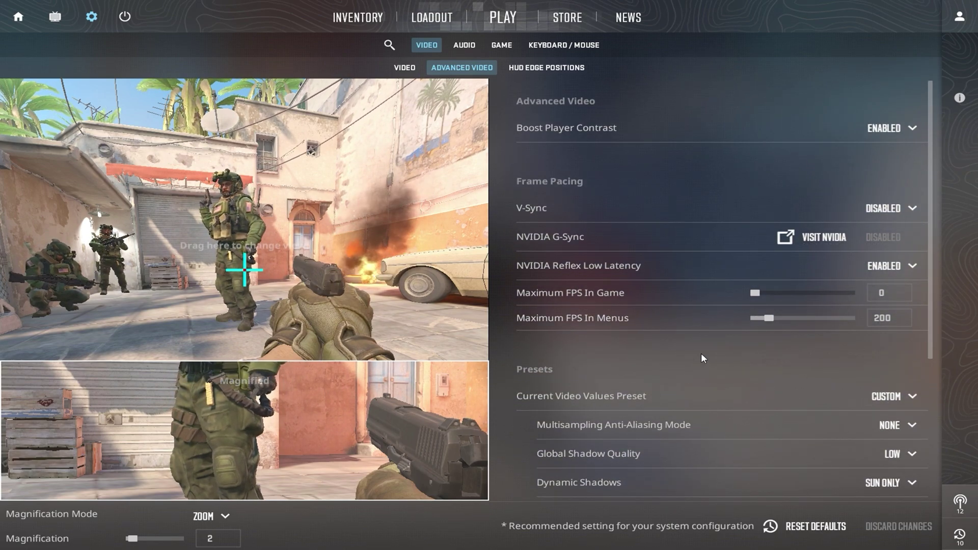
scroll(701, 355, "down", 3)
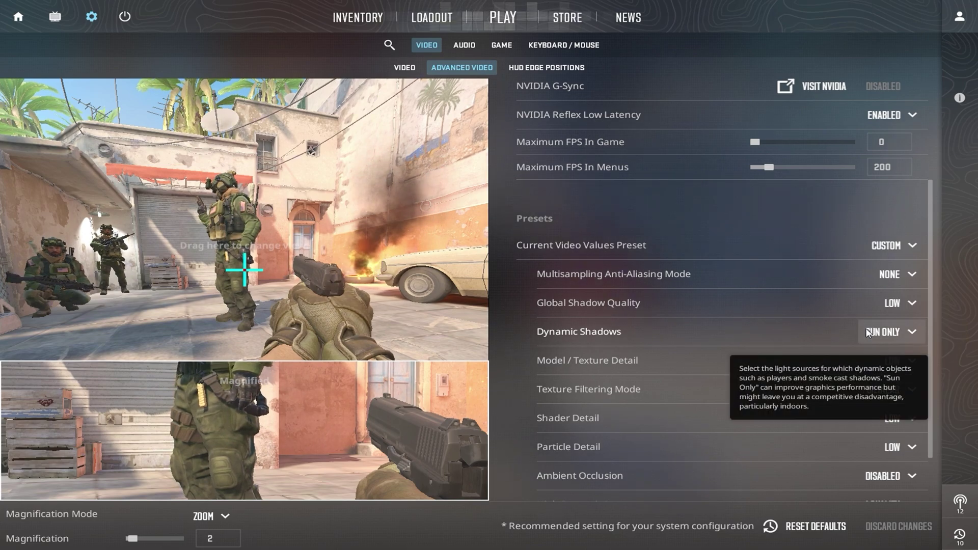
left_click(872, 333)
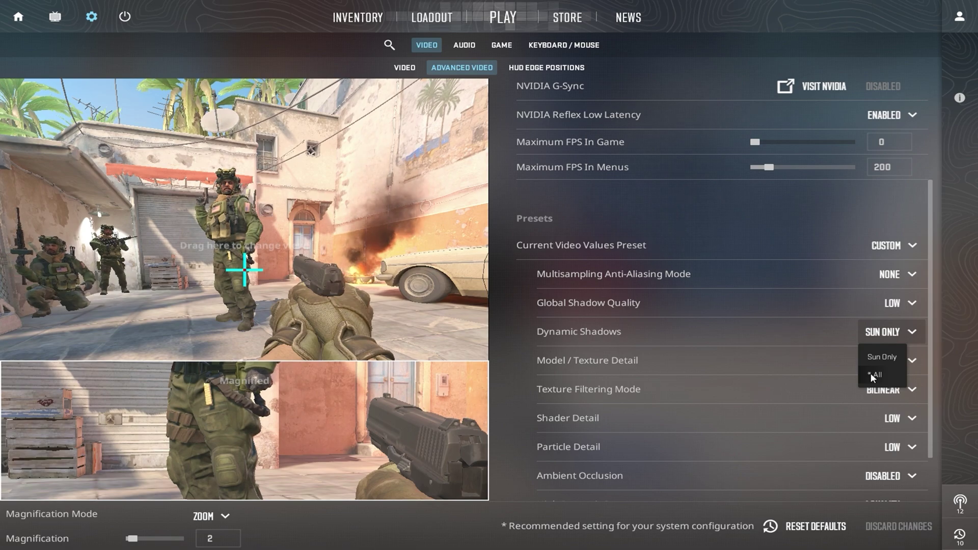
scroll(739, 299, "up", 3)
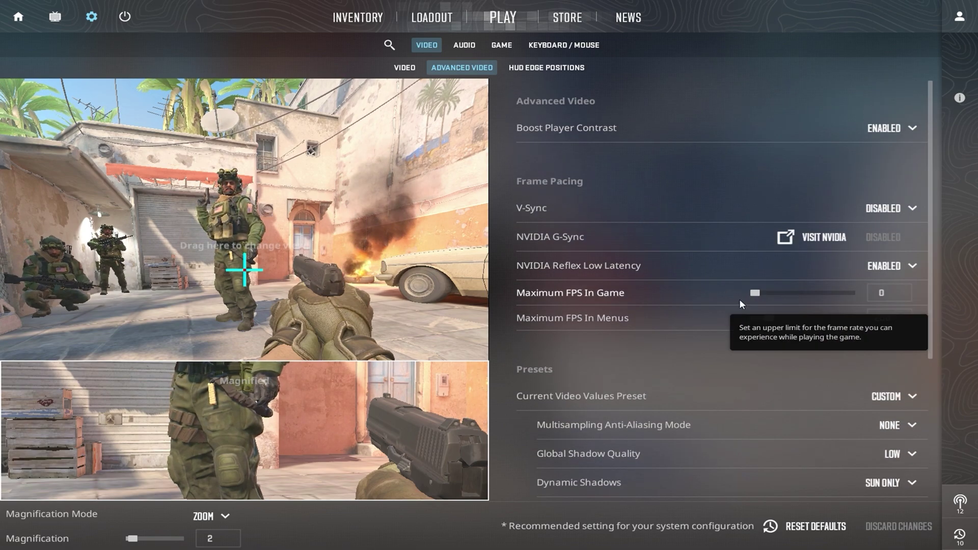
left_click(892, 265)
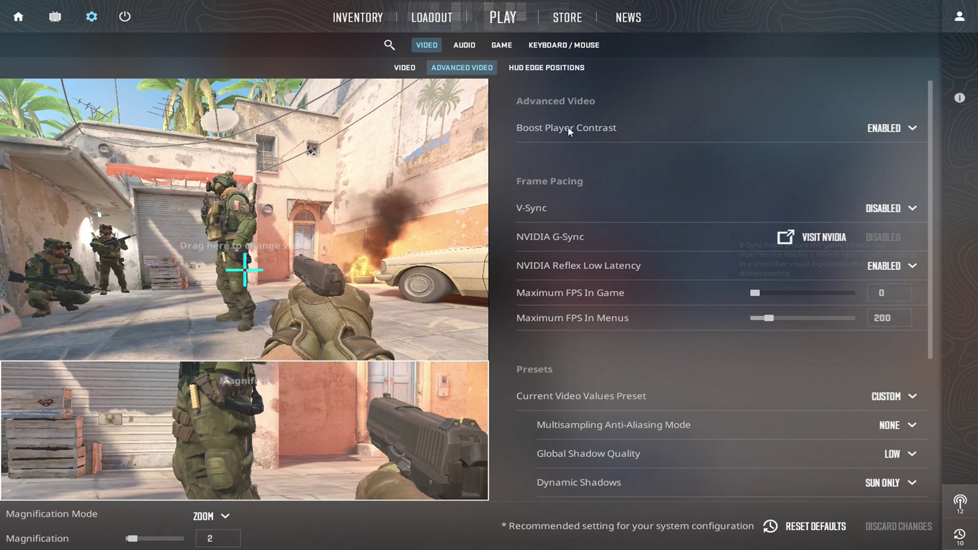
In the Game settings, keep packet-loss Buffering at None
left_click(493, 47)
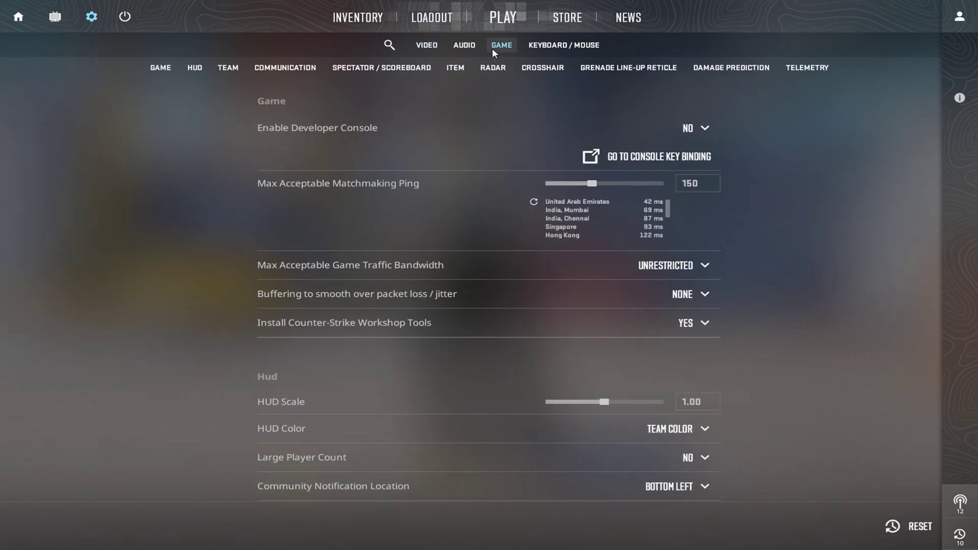
left_click(695, 300)
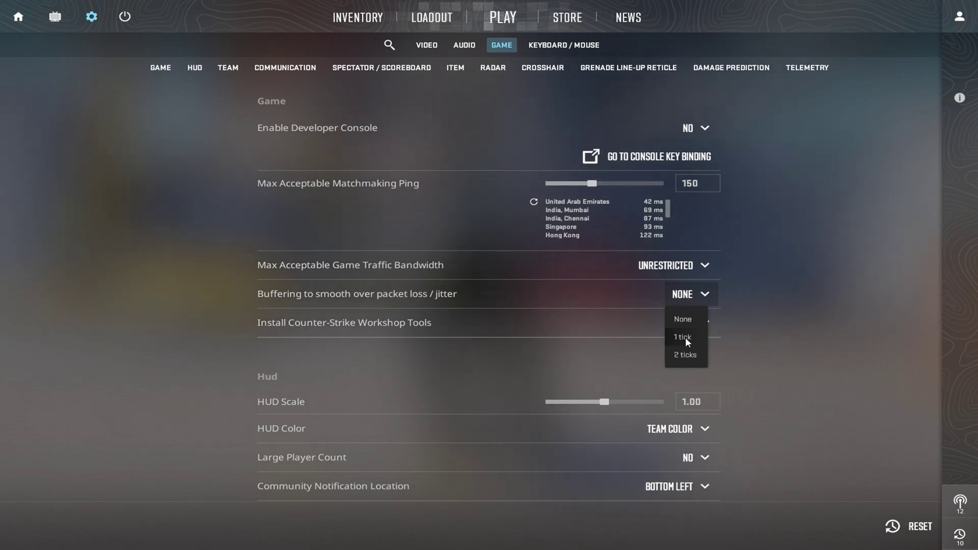
left_click(745, 329)
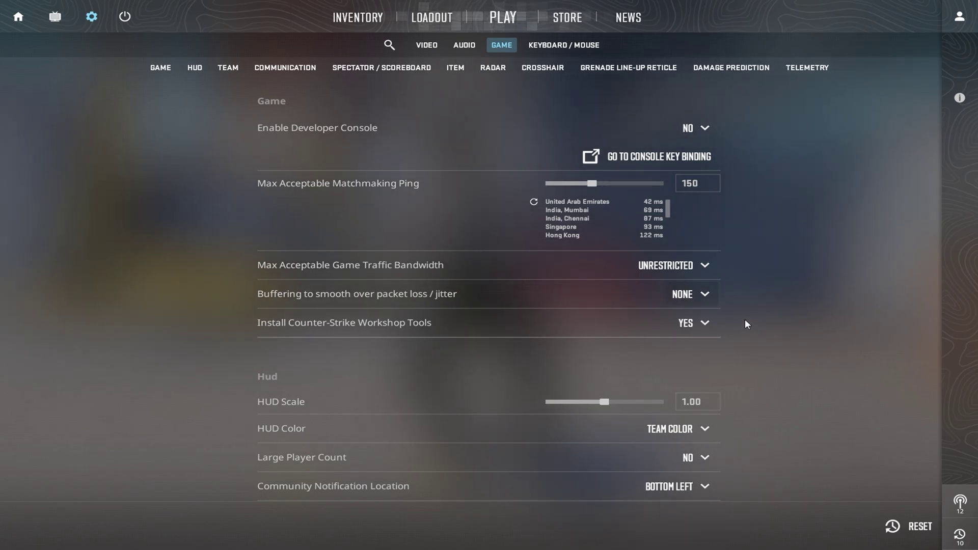
Leave Allow Animated Avatars at No and return to the Video settings
scroll(745, 321, "down", 9)
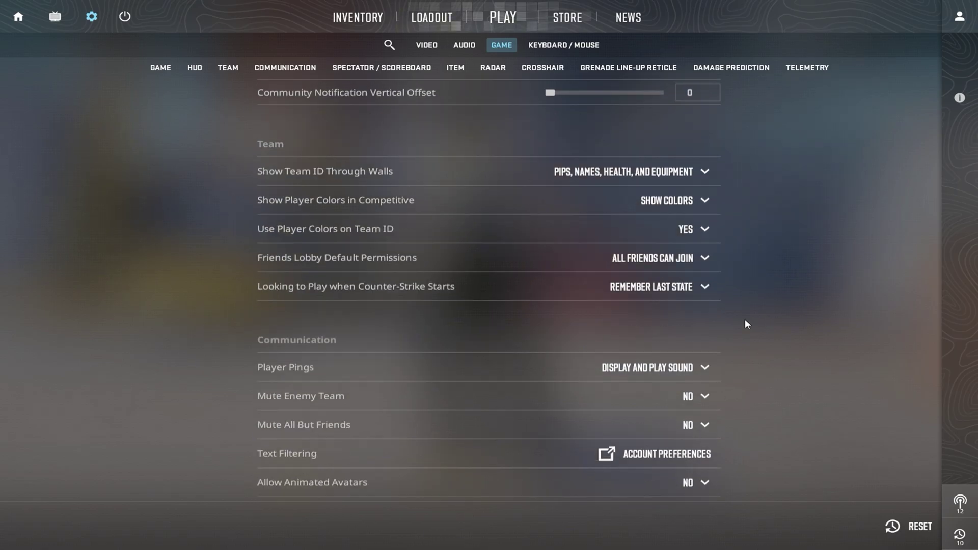
scroll(745, 320, "down", 4)
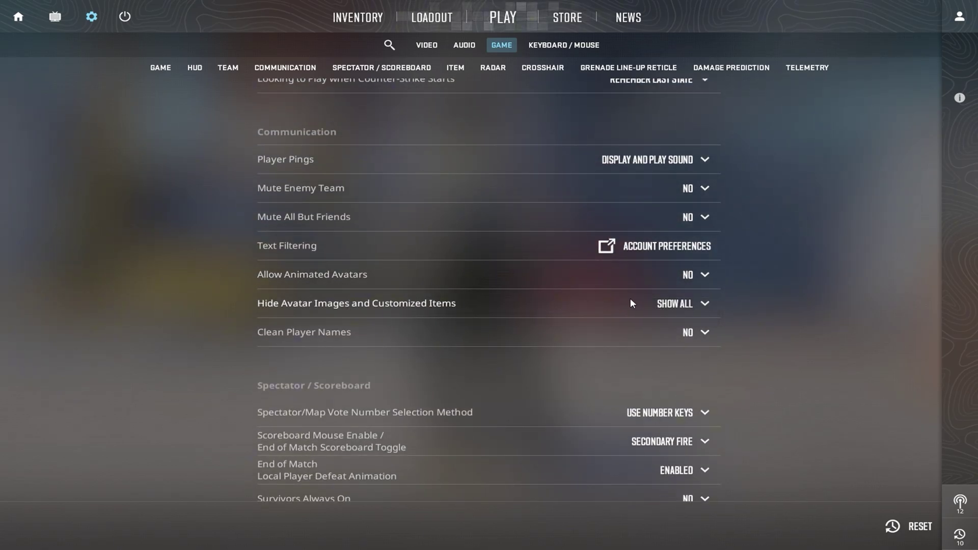
left_click(684, 284)
left_click(684, 284)
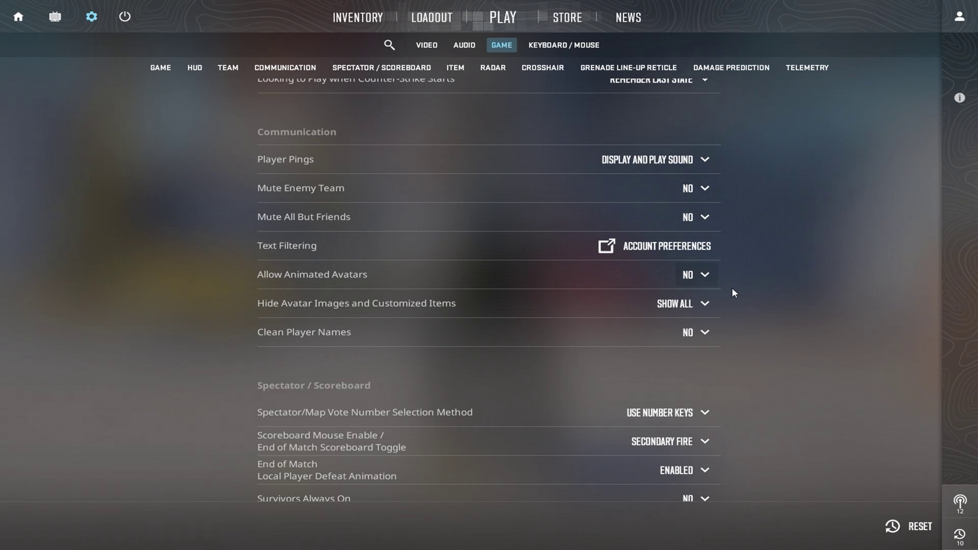
left_click(429, 46)
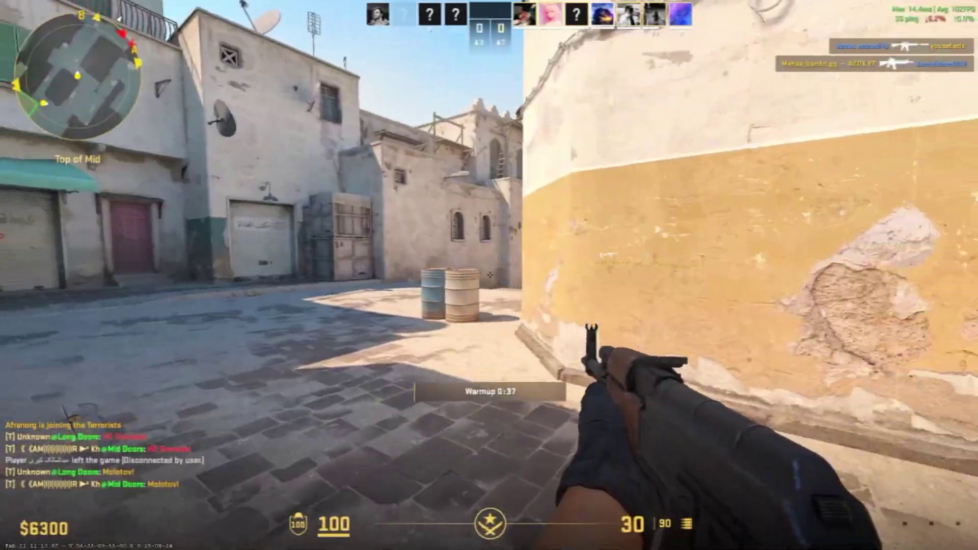
Walk through Mid onto Catwalk, firing AK-47 bursts at the barrels along the way
key("w")
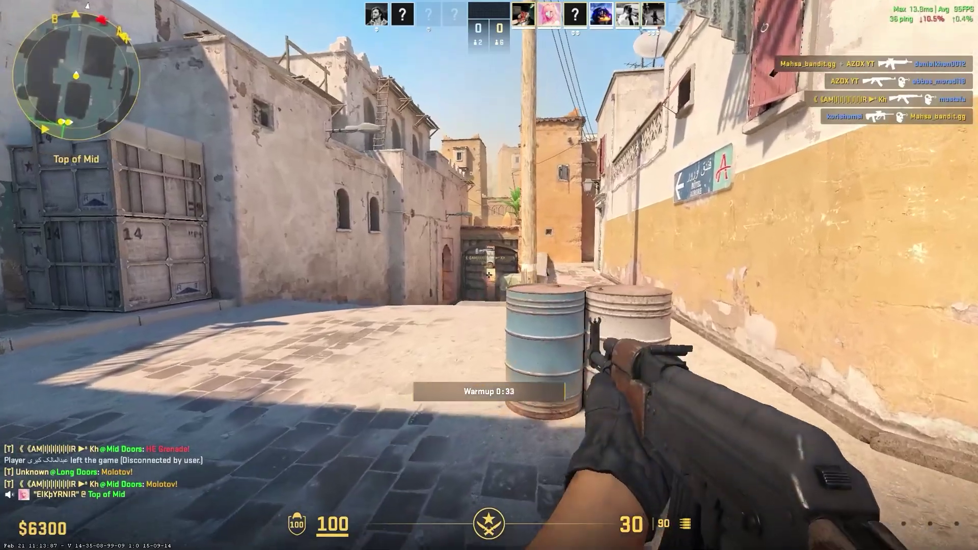
key("w")
left_click(490, 275)
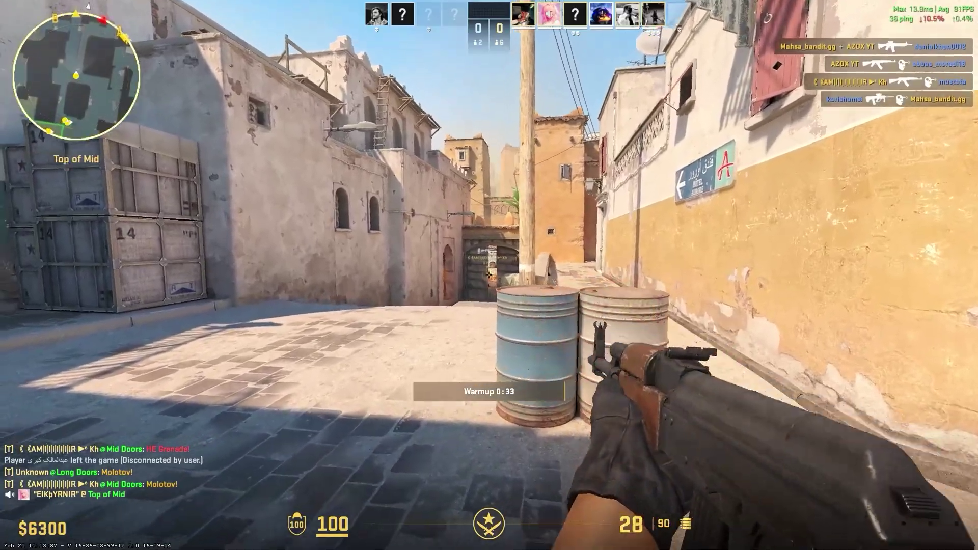
left_click(489, 275)
left_click(489, 275)
left_click(490, 275)
key("w")
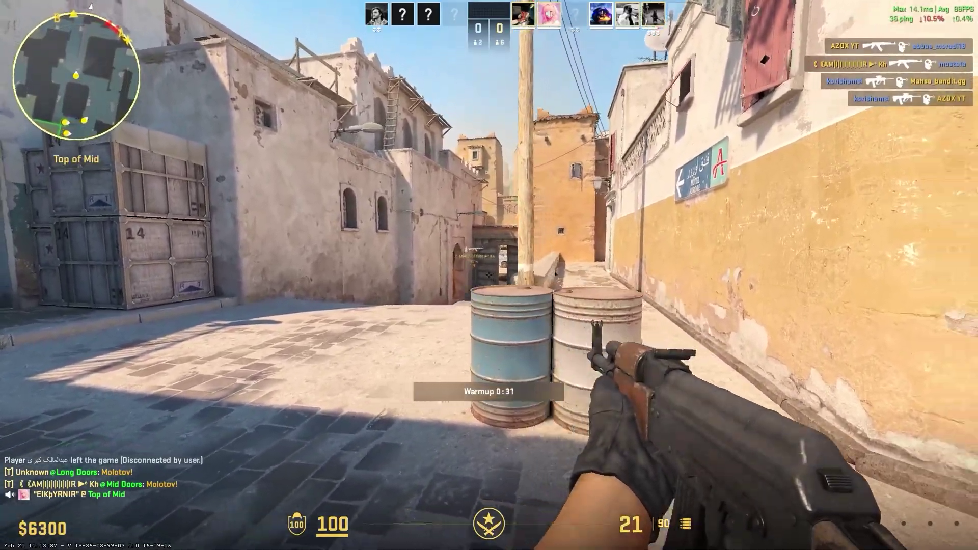
key("w")
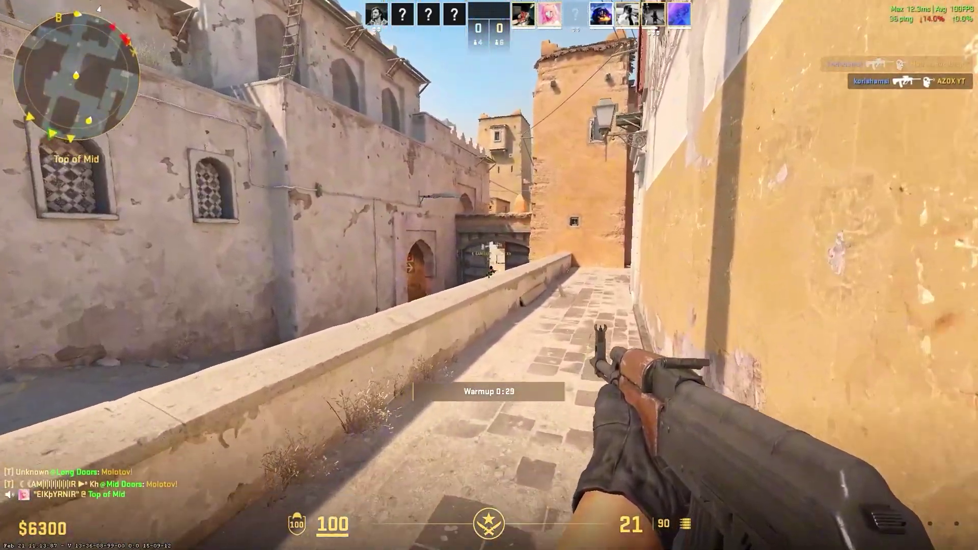
left_click(489, 275)
Continue from Catwalk through the courtyard and alley toward Short Stairs
key("w")
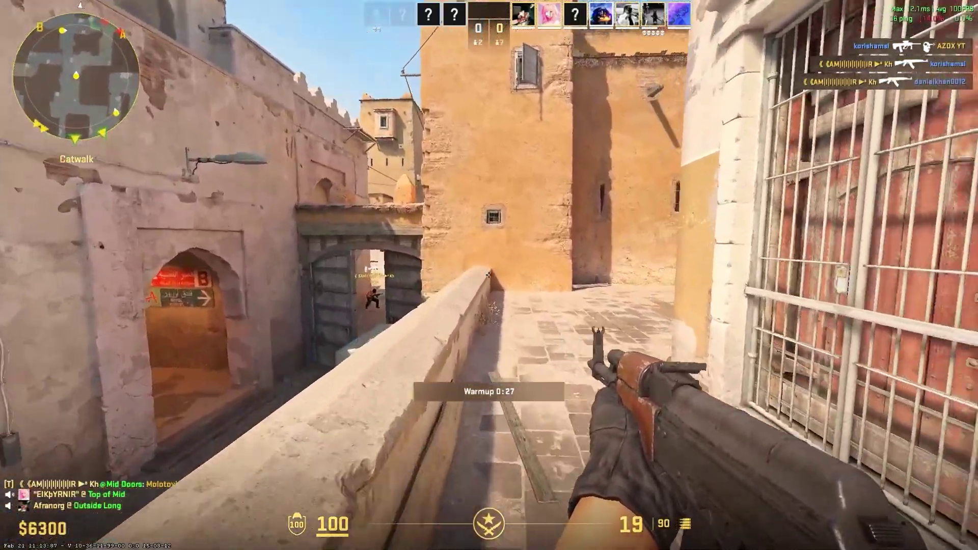
key("w")
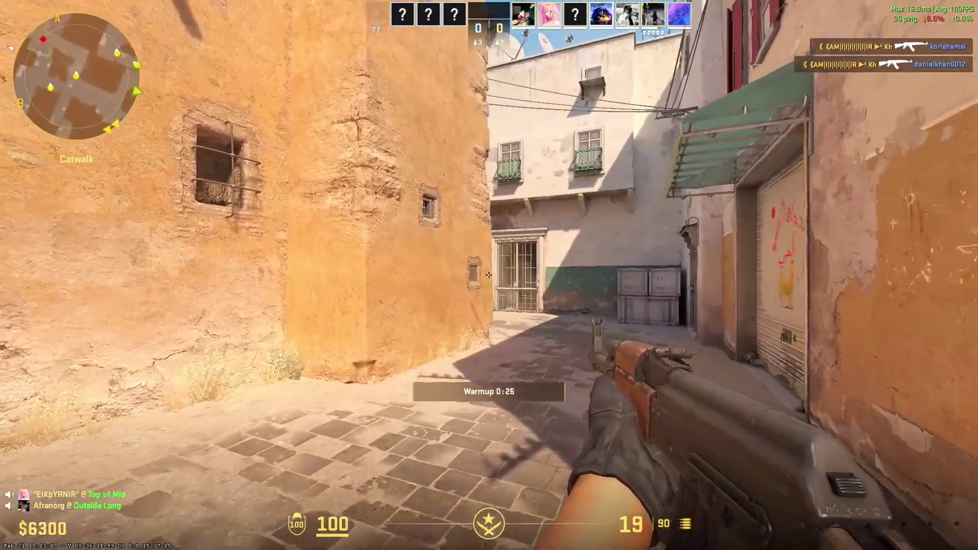
key("w")
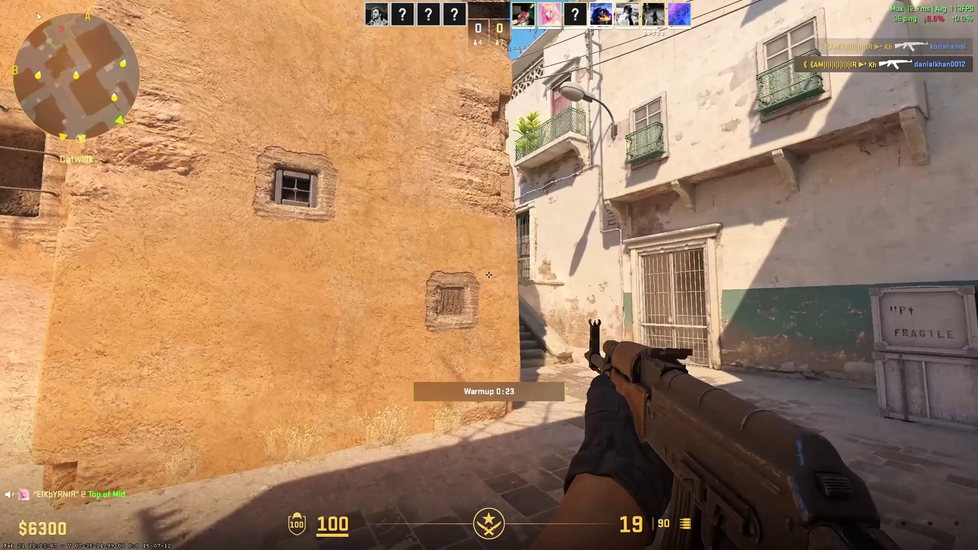
key("w")
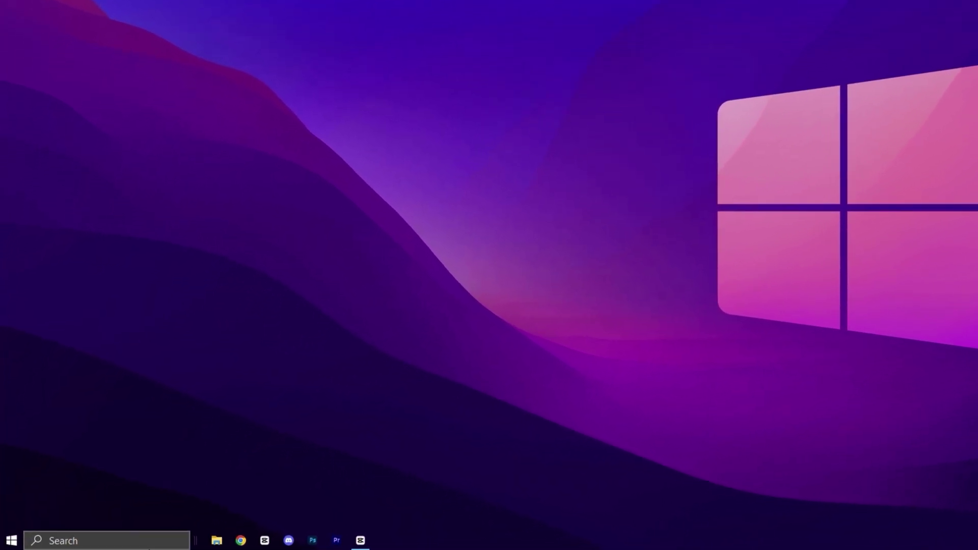
Search 'power' and make High performance the active power plan in Choose a power plan
left_click(150, 549)
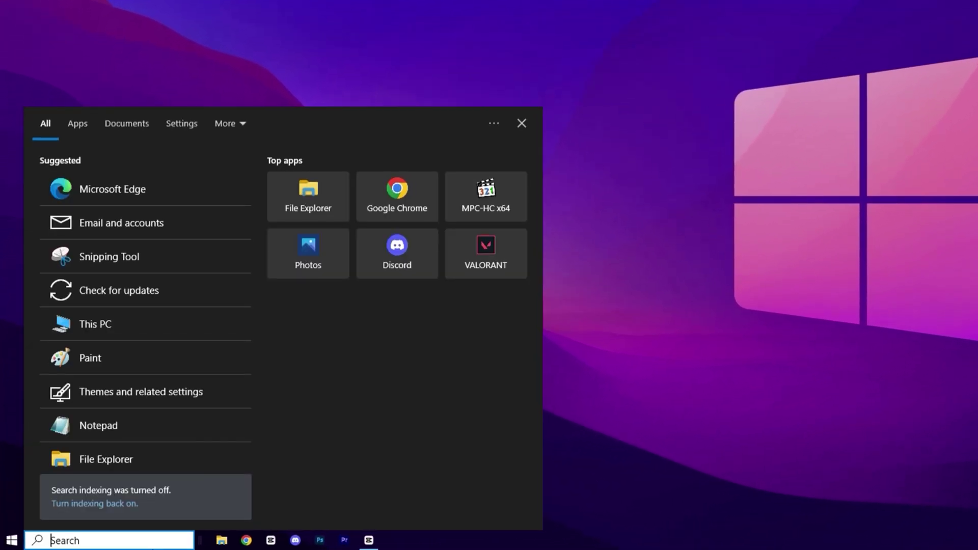
type("power")
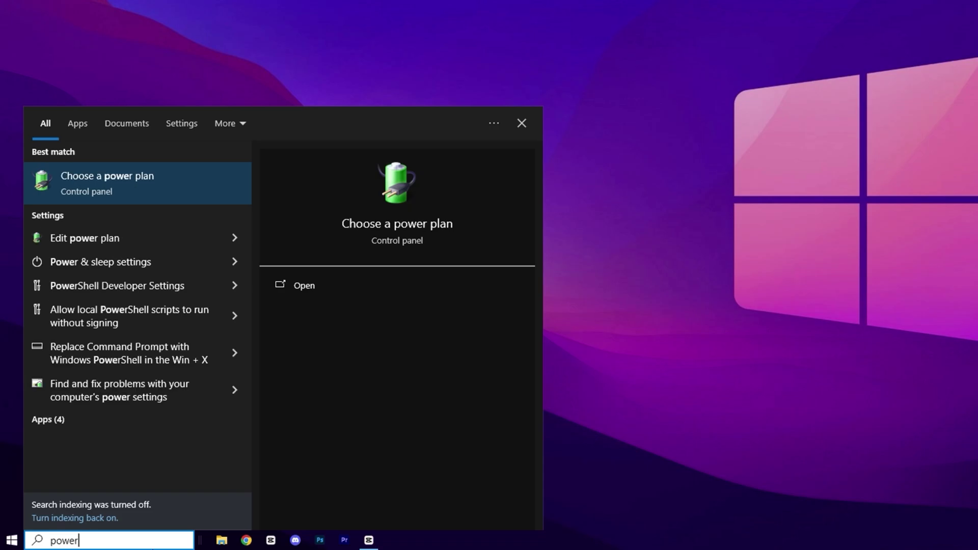
left_click(122, 191)
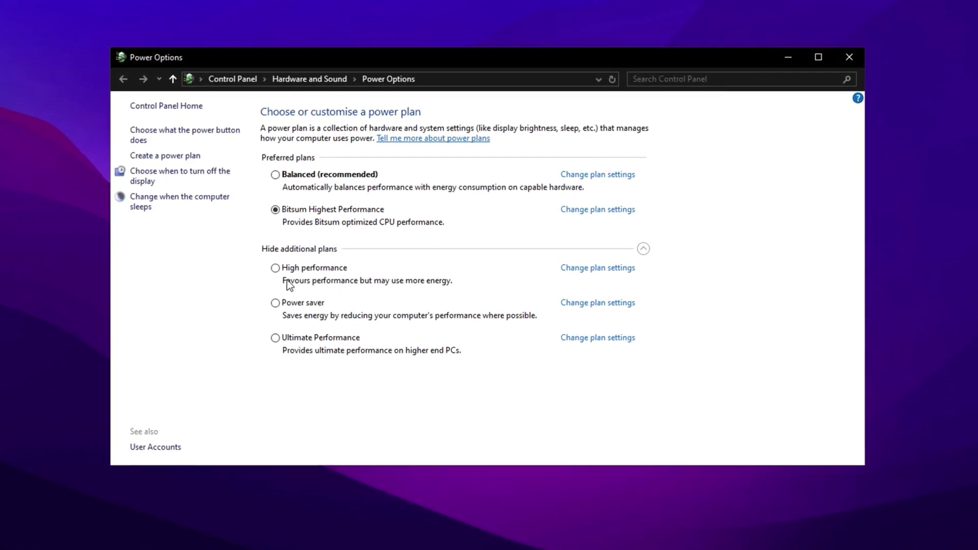
left_click(276, 268)
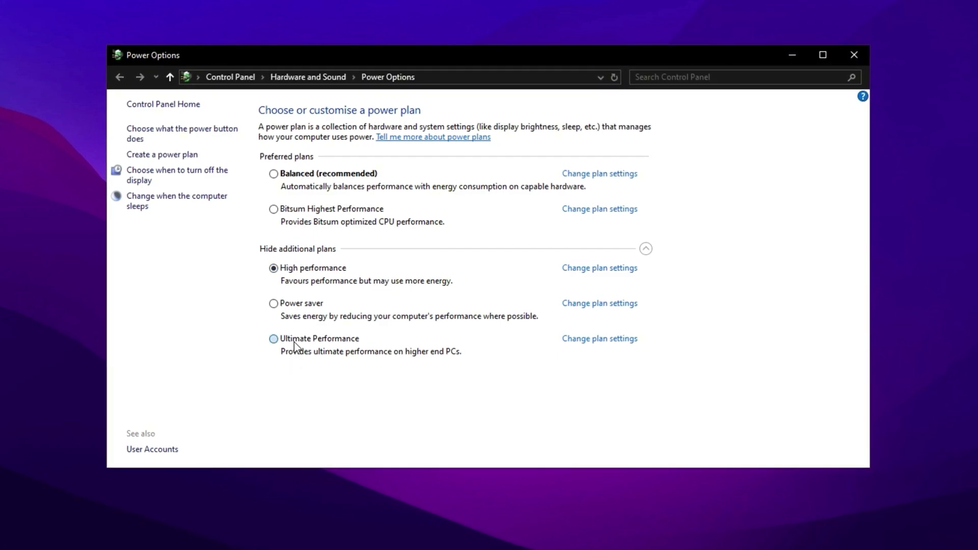
left_click(275, 339)
left_click(304, 269)
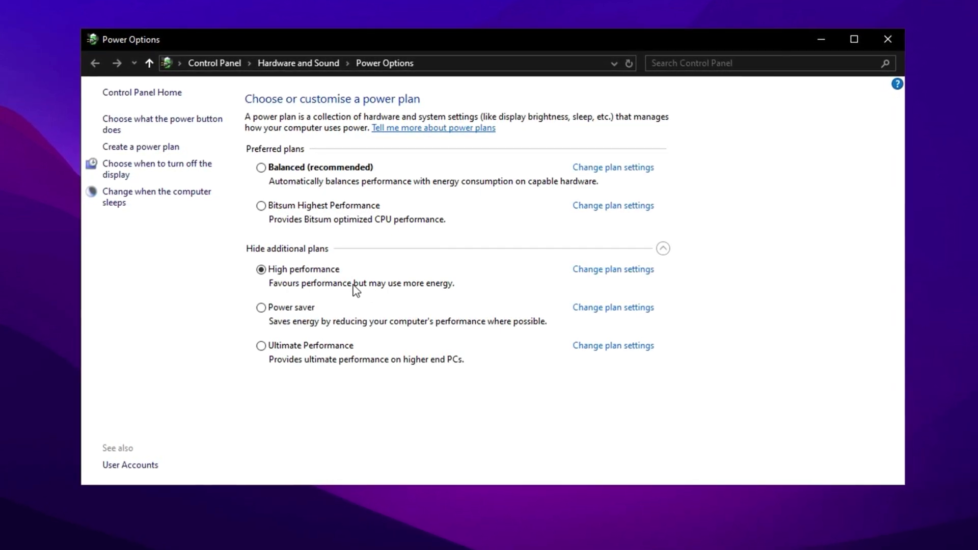
In High performance's advanced power settings, set PCI Express link state power management to Off
left_click(608, 270)
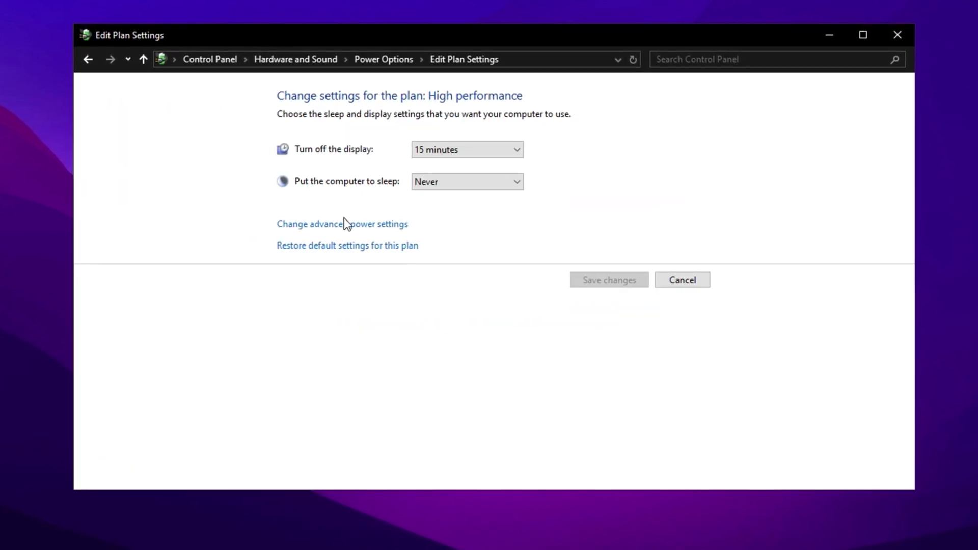
left_click(320, 226)
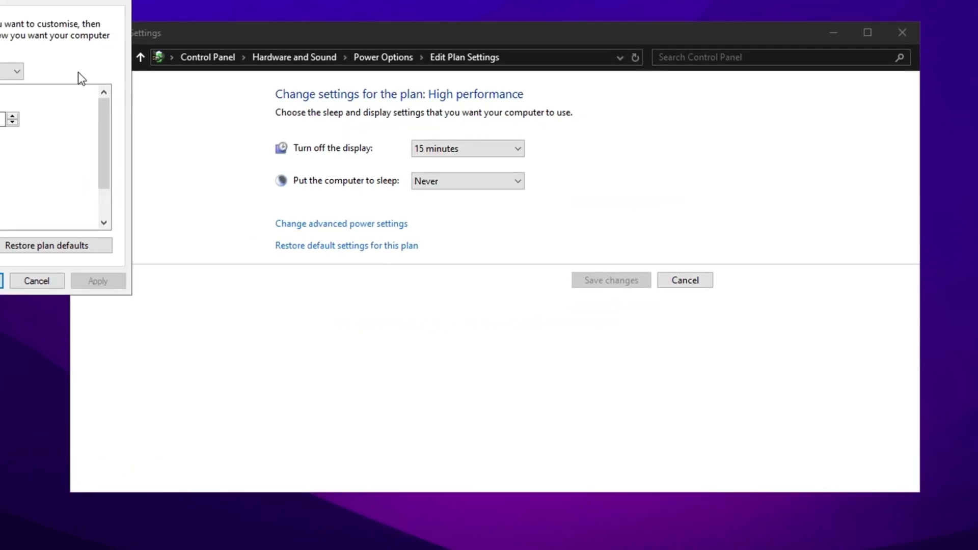
left_click_drag(1, 1, 407, 72)
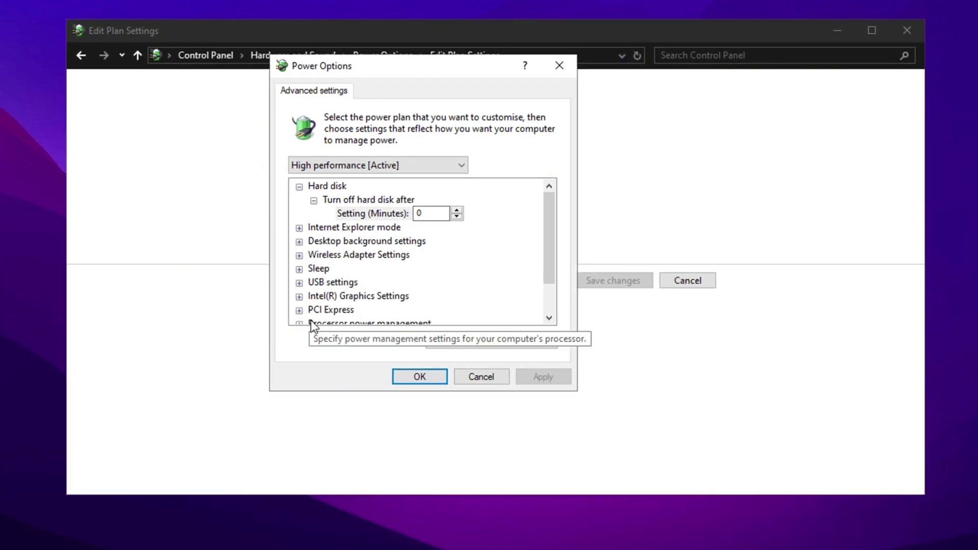
left_click(329, 311)
double_click(328, 311)
double_click(362, 308)
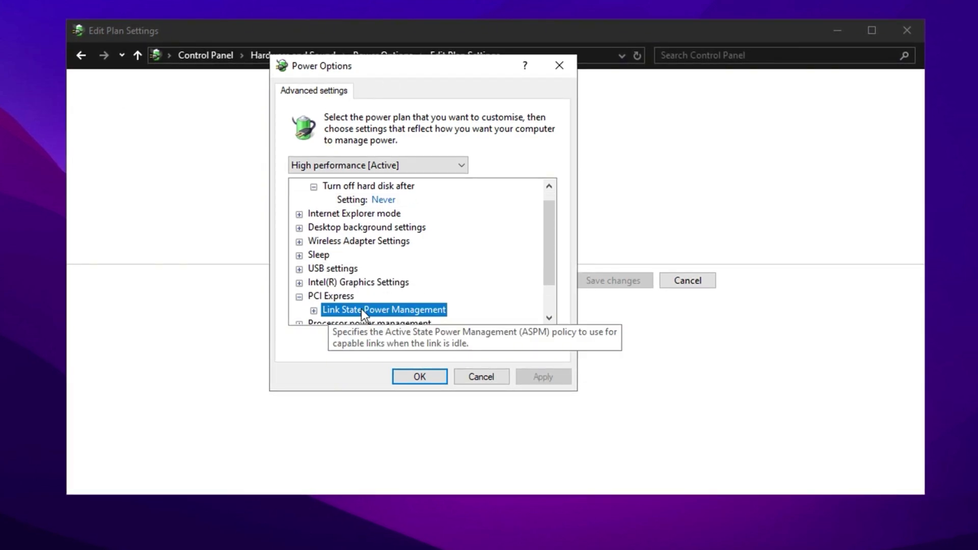
left_click(379, 311)
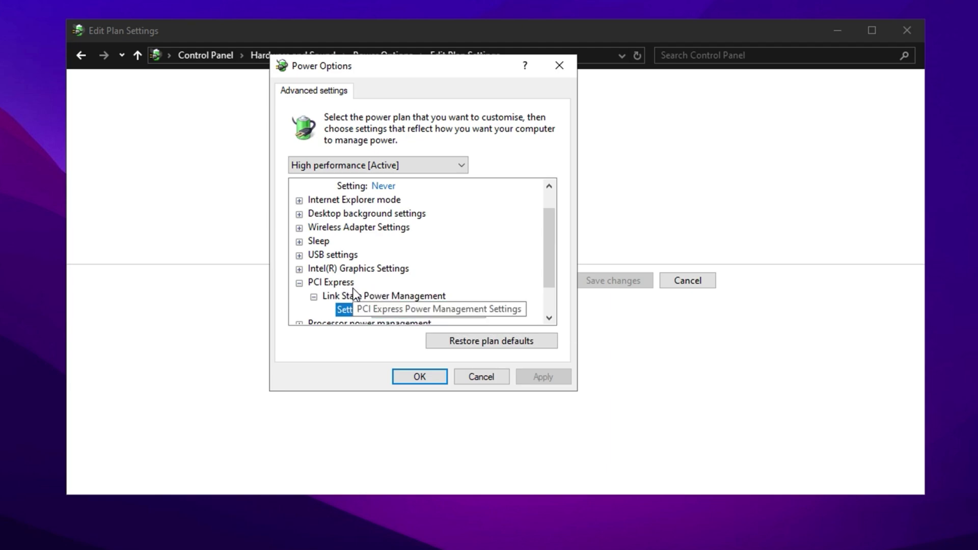
Set processor core parking minimum cores to 100% and apply the advanced power settings
scroll(353, 289, "down", 1)
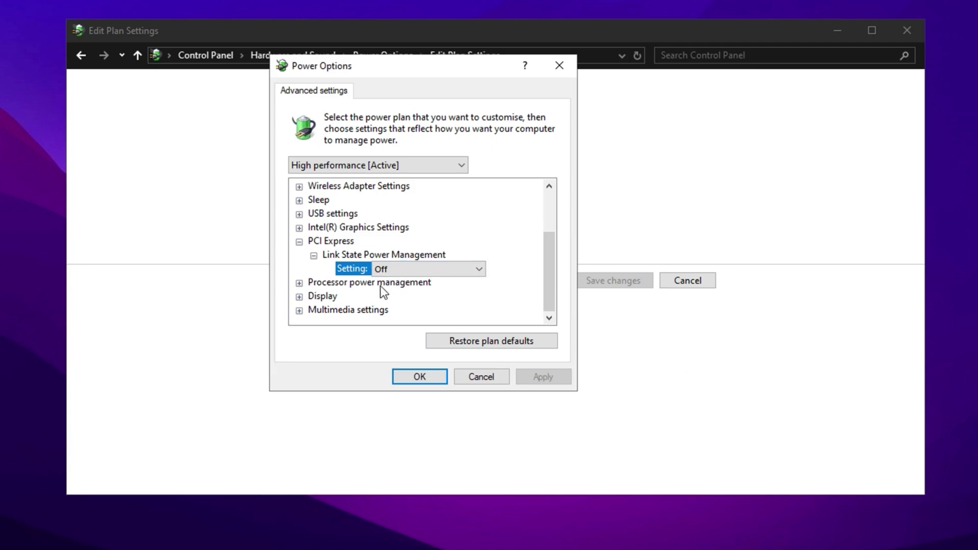
double_click(378, 284)
double_click(402, 240)
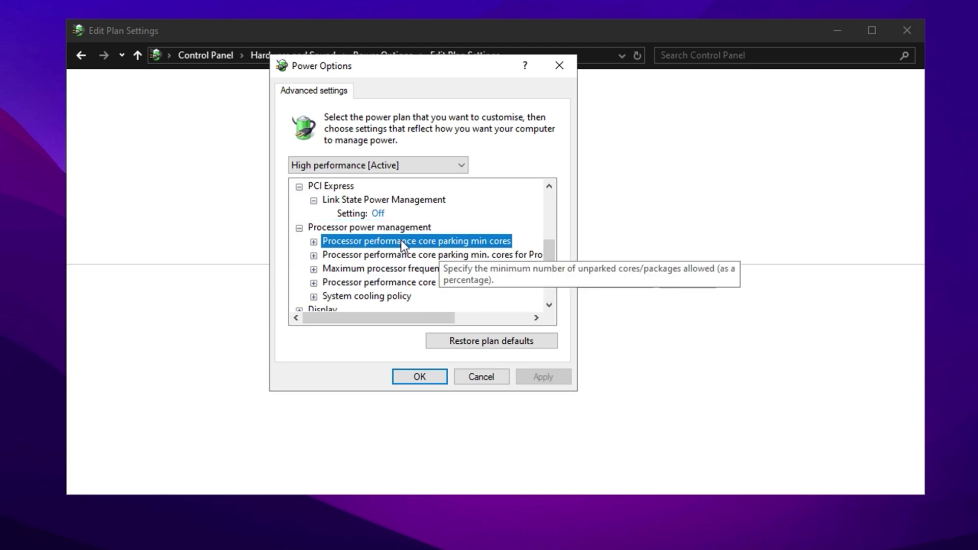
double_click(392, 272)
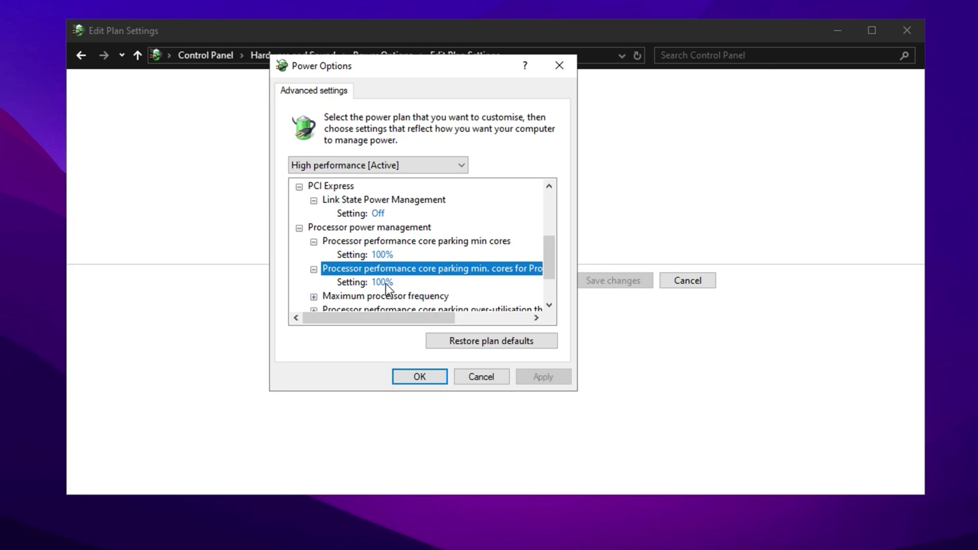
left_click(416, 377)
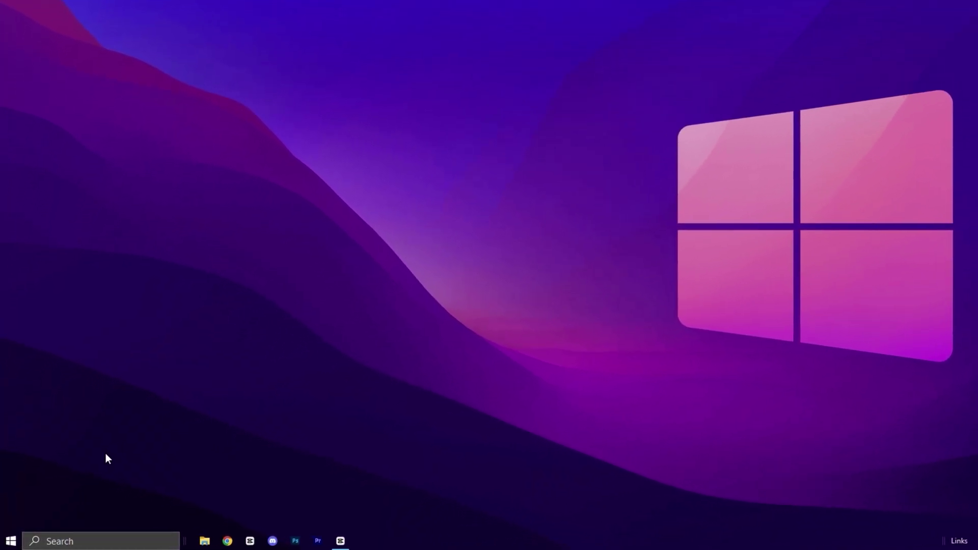
Open Windows Settings from the Win+X menu and go to Privacy > Diagnostics & feedback
key("super+x")
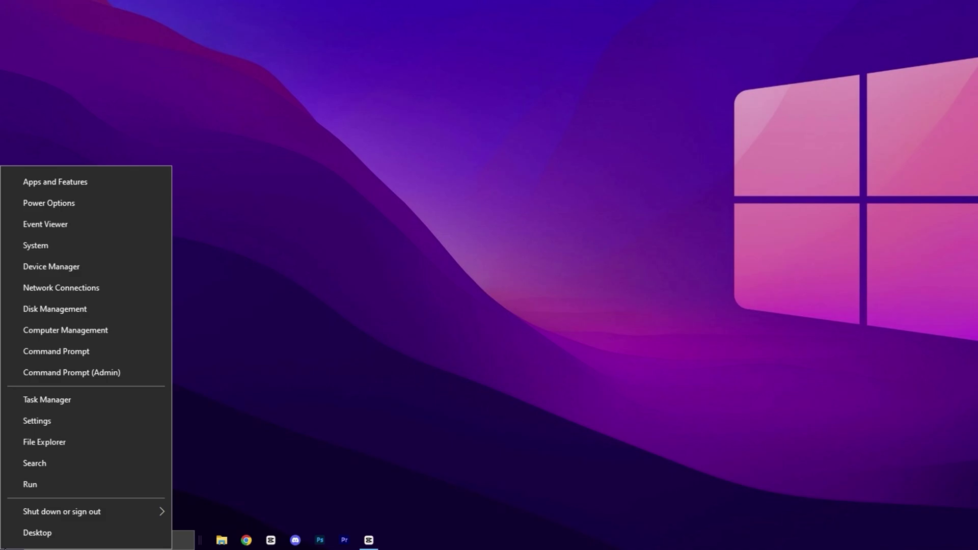
left_click(69, 438)
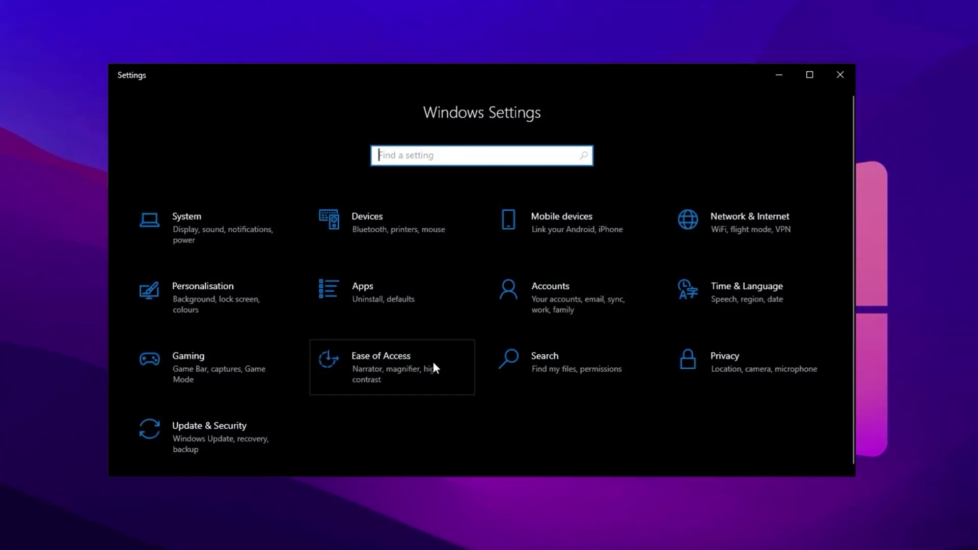
left_click(757, 372)
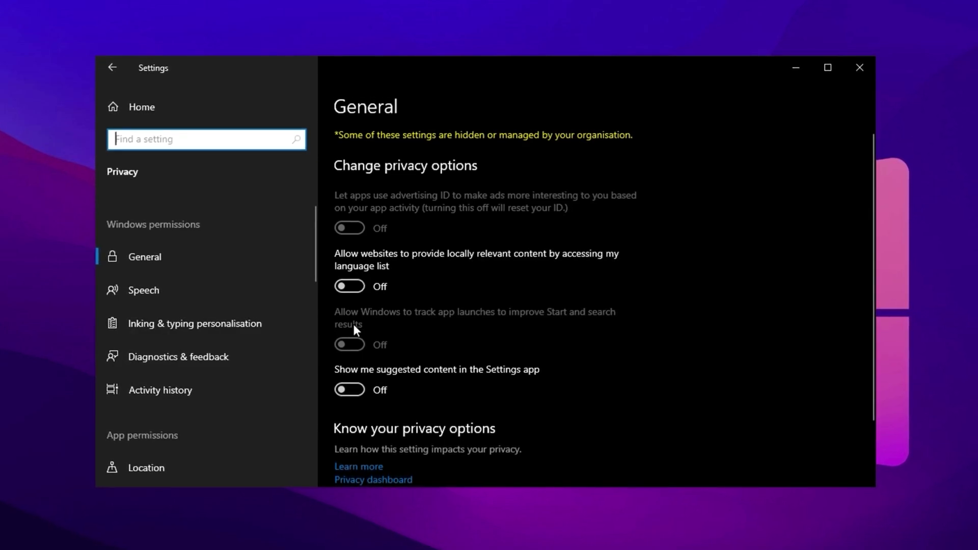
left_click(215, 351)
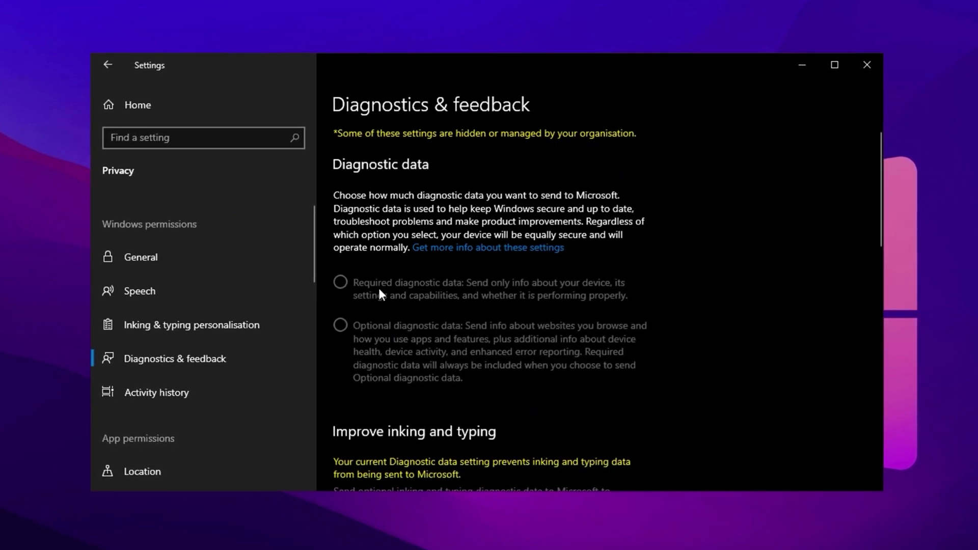
Delete this device's diagnostic data, updating the last delete request to 15/03/2025
scroll(361, 296, "down", 5)
scroll(362, 296, "down", 3)
scroll(382, 255, "up", 2)
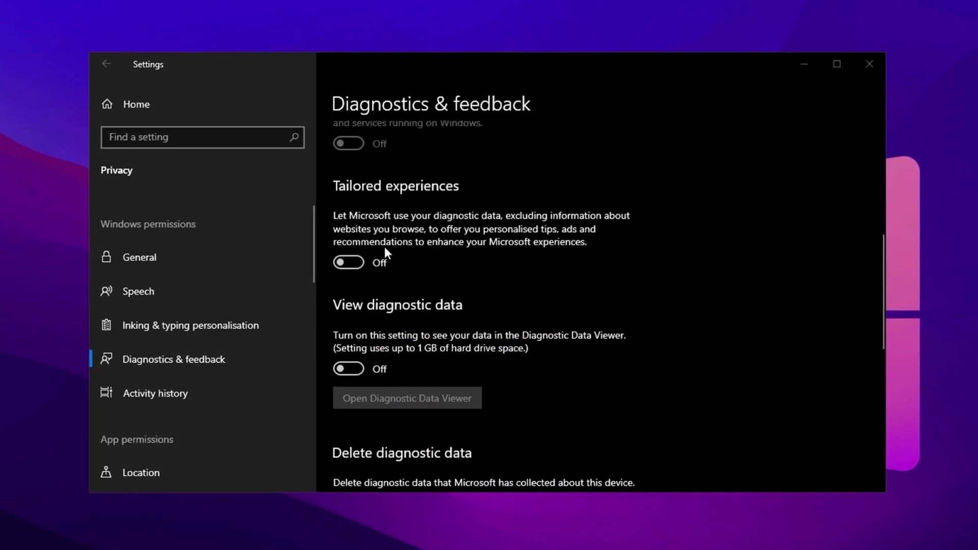
scroll(374, 289, "up", 1)
scroll(374, 289, "up", 2)
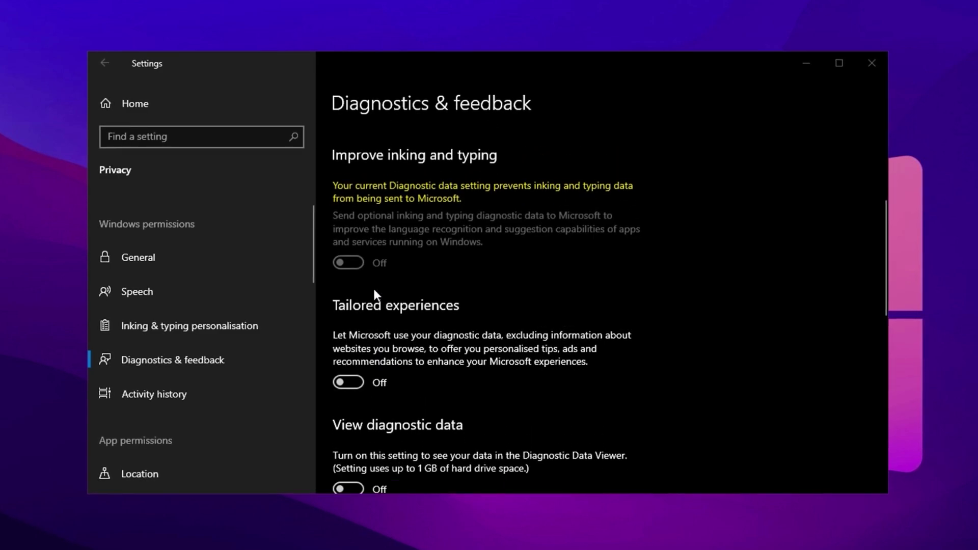
scroll(373, 286, "down", 4)
scroll(374, 289, "up", 2)
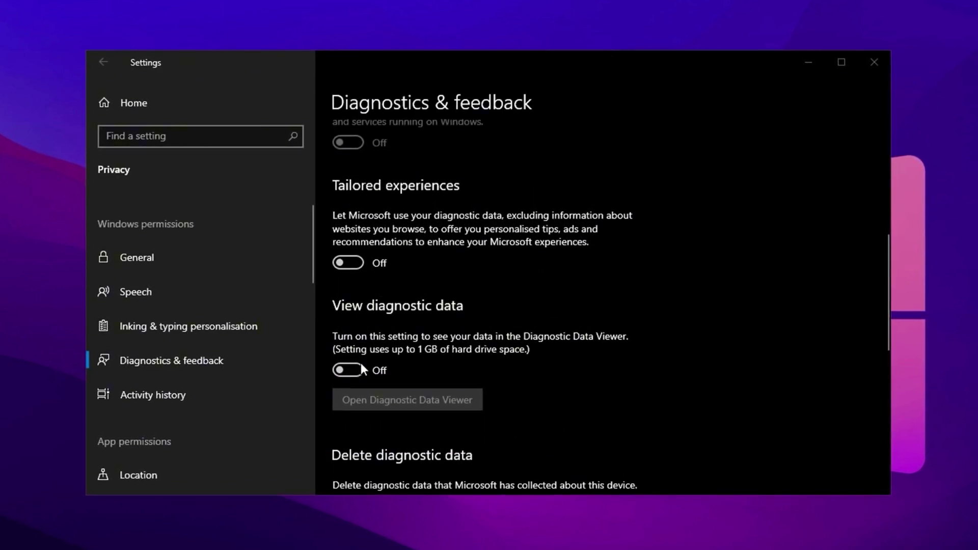
scroll(377, 369, "down", 3)
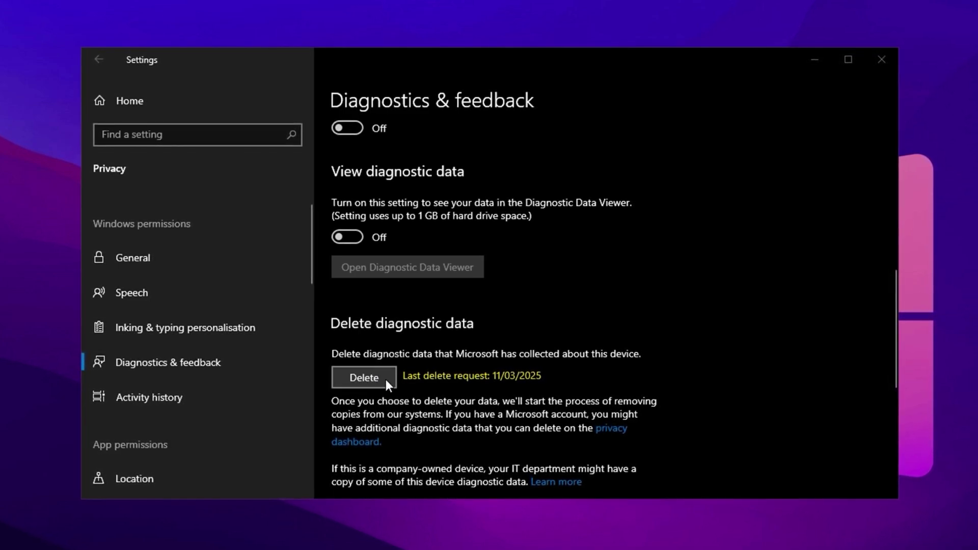
left_click(366, 377)
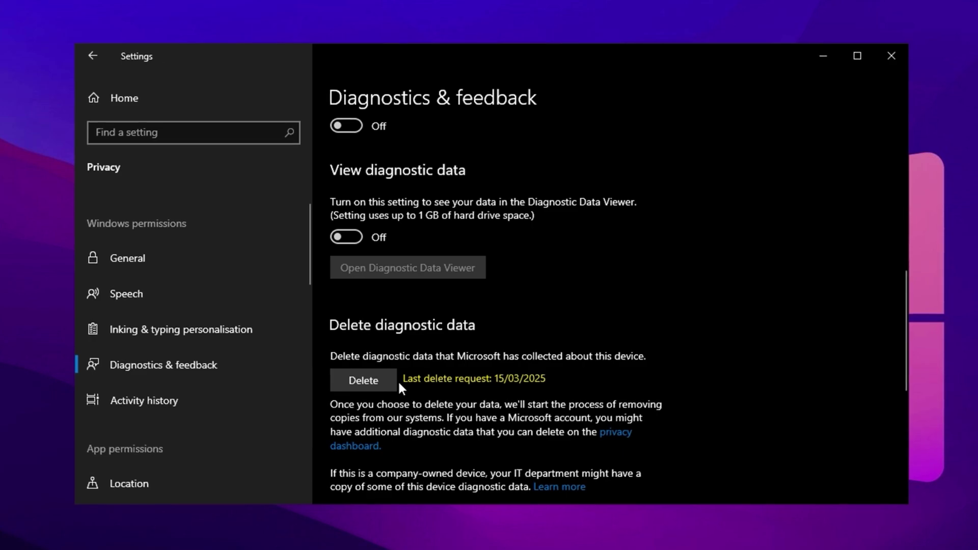
Search Settings for 'allow' and confirm Allow downloads from other PCs is Off in Delivery Optimisation
left_click(145, 95)
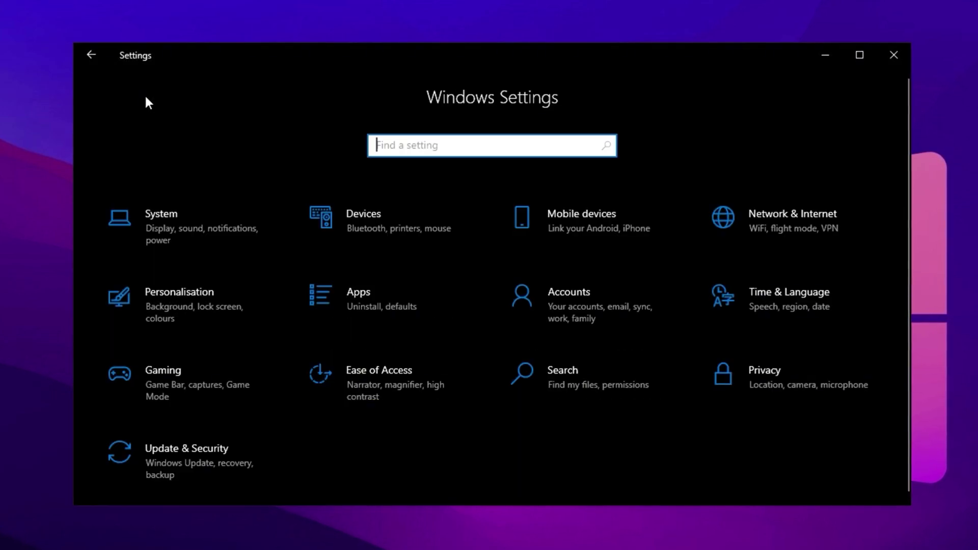
type("allo")
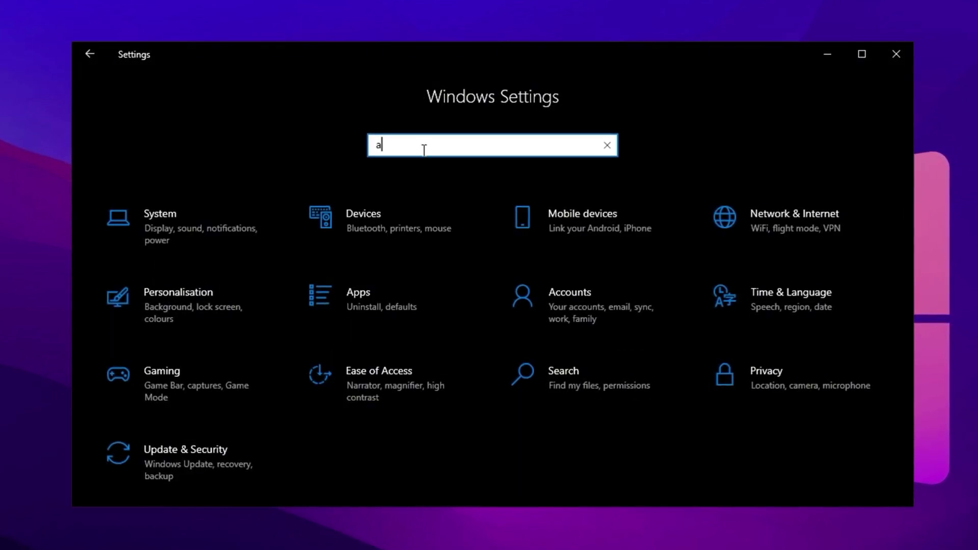
type("w")
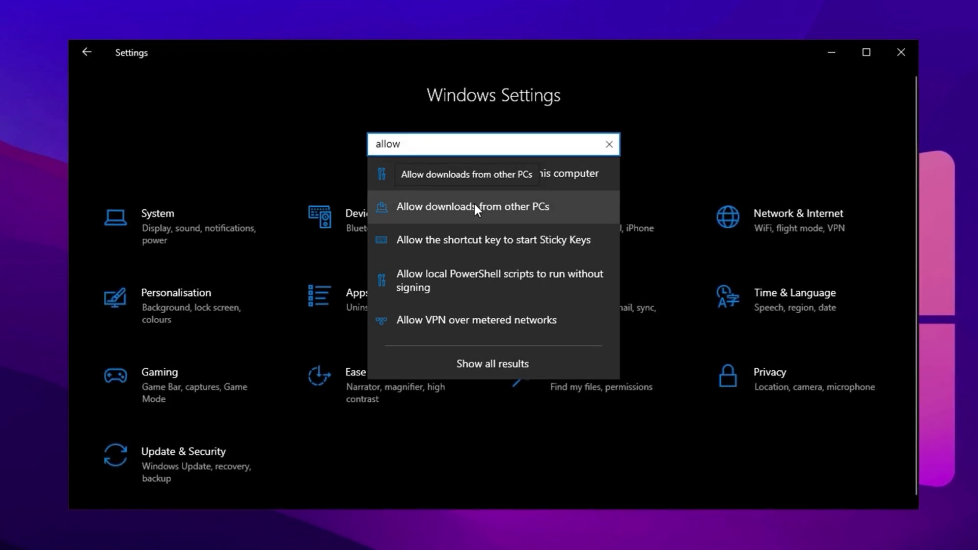
left_click(475, 204)
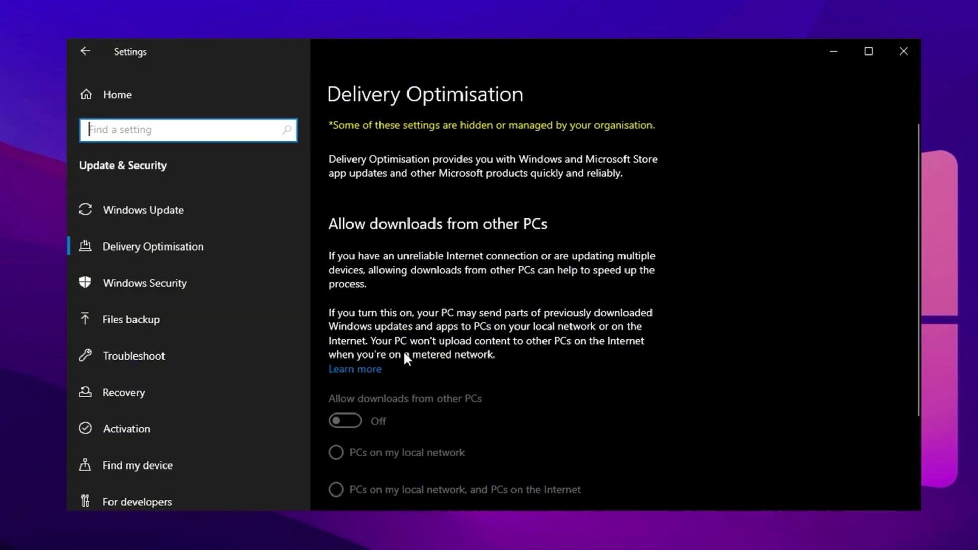
scroll(400, 350, "down", 3)
scroll(401, 347, "up", 3)
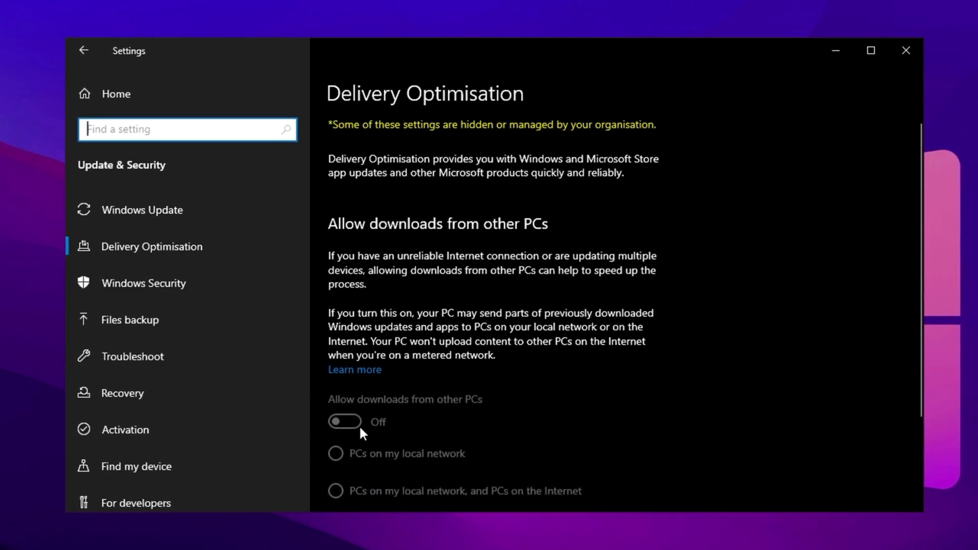
scroll(359, 417, "down", 3)
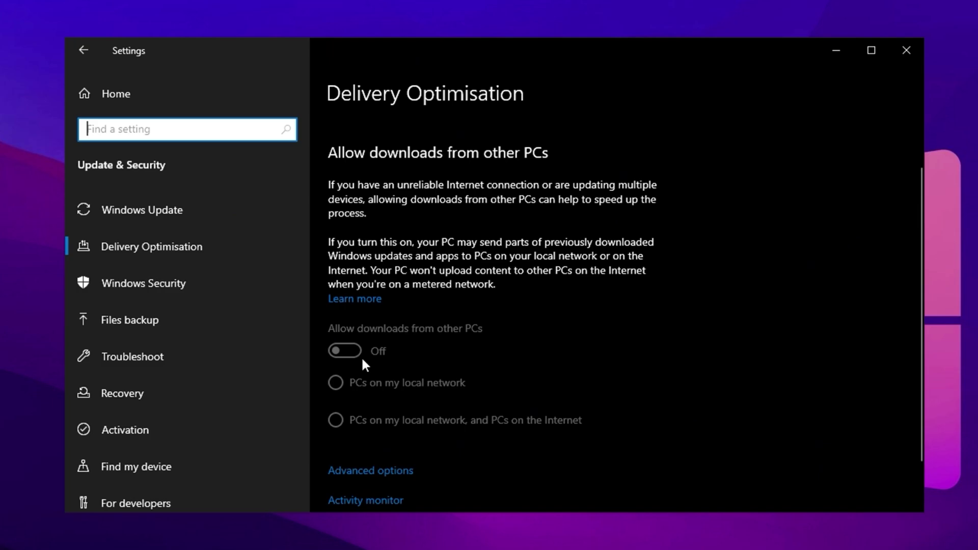
Turn off 'Get notifications from apps and other senders' in System > Notifications & actions
left_click(120, 97)
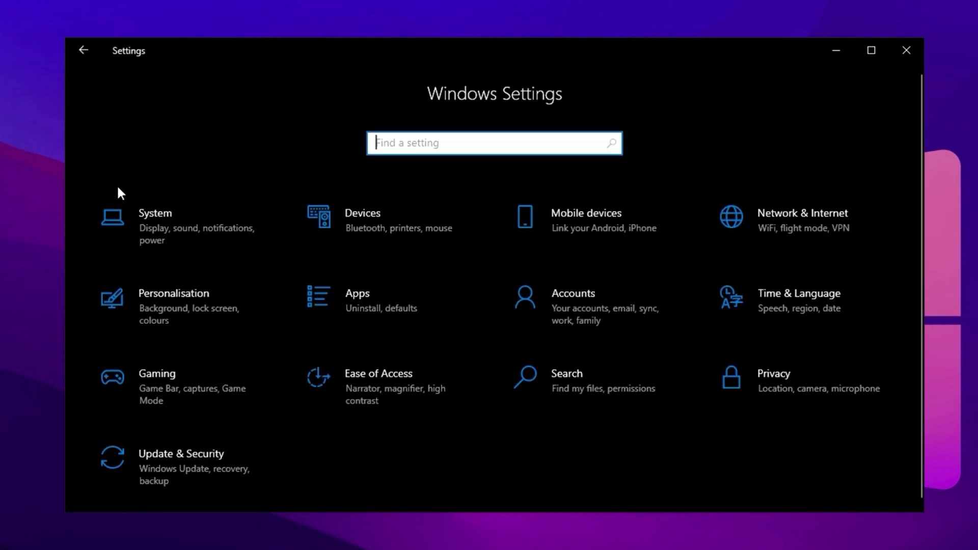
left_click(174, 234)
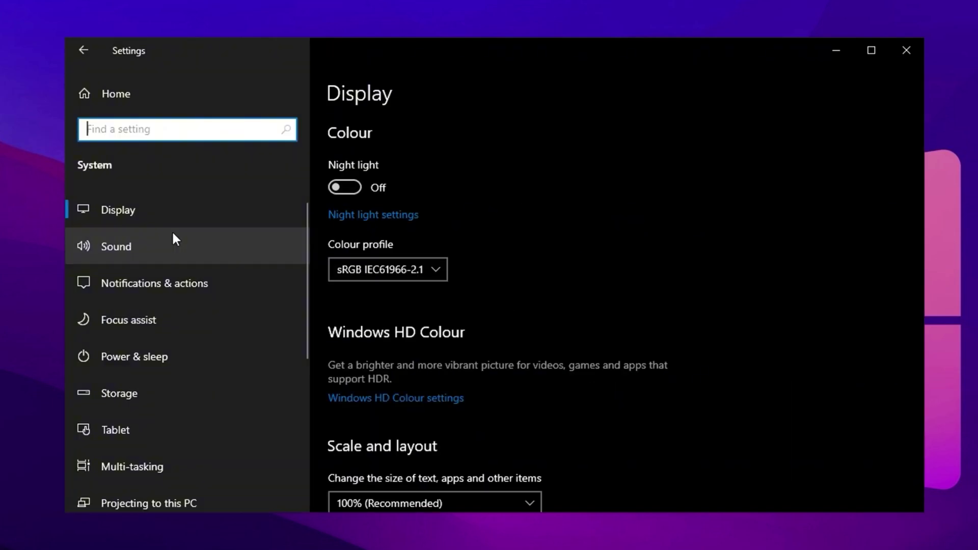
left_click(160, 280)
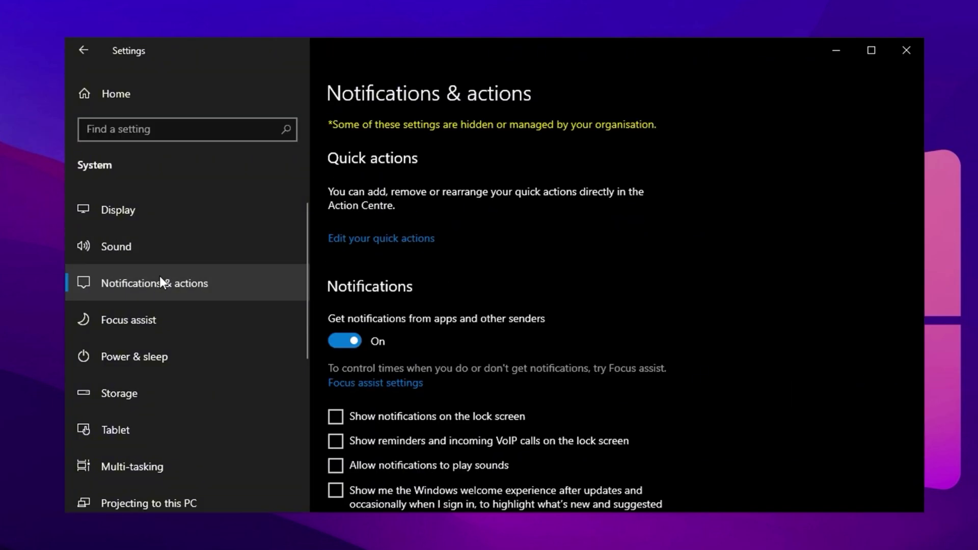
left_click(335, 344)
Bring up the Focus assist page, where Focus assist and its automatic rules are Off
scroll(438, 331, "down", 3)
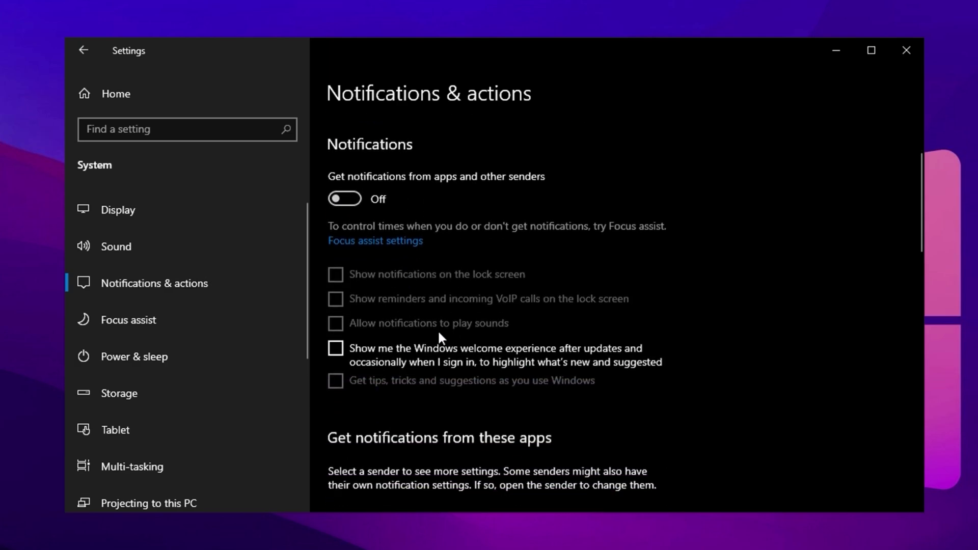
scroll(408, 338, "down", 1)
scroll(422, 341, "down", 7)
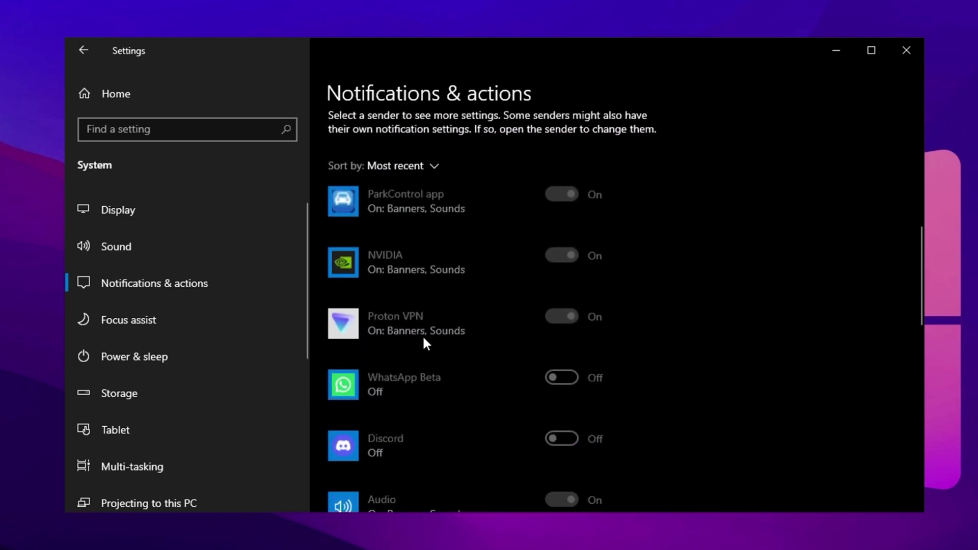
scroll(422, 335, "down", 5)
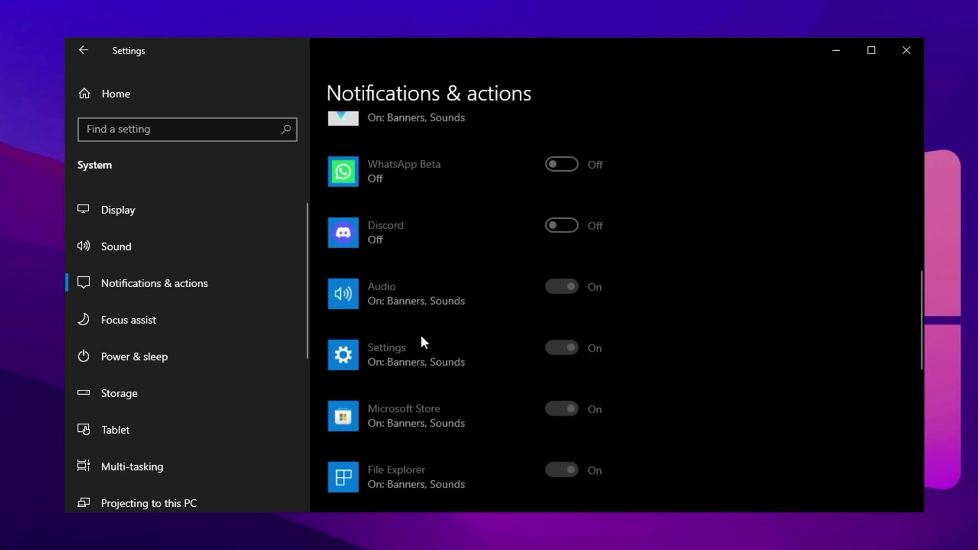
left_click(182, 328)
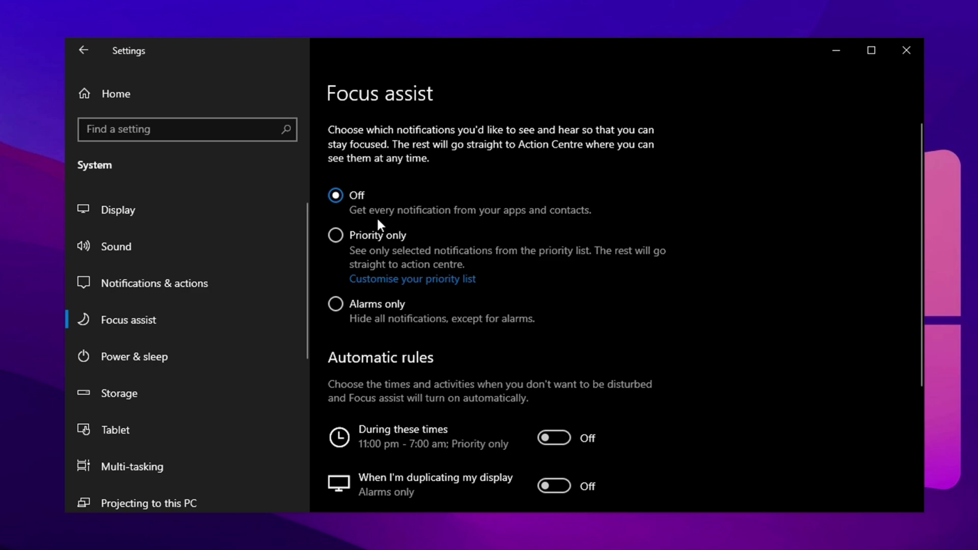
Go via Tablet to Multi-tasking and review its Snap windows, Timeline and Virtual desktops options, all Off
scroll(222, 369, "down", 2)
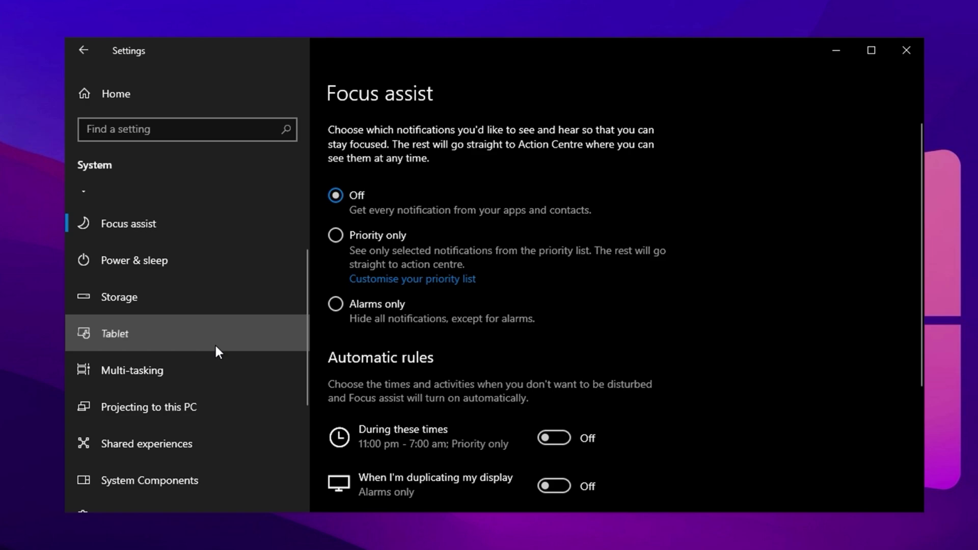
left_click(215, 343)
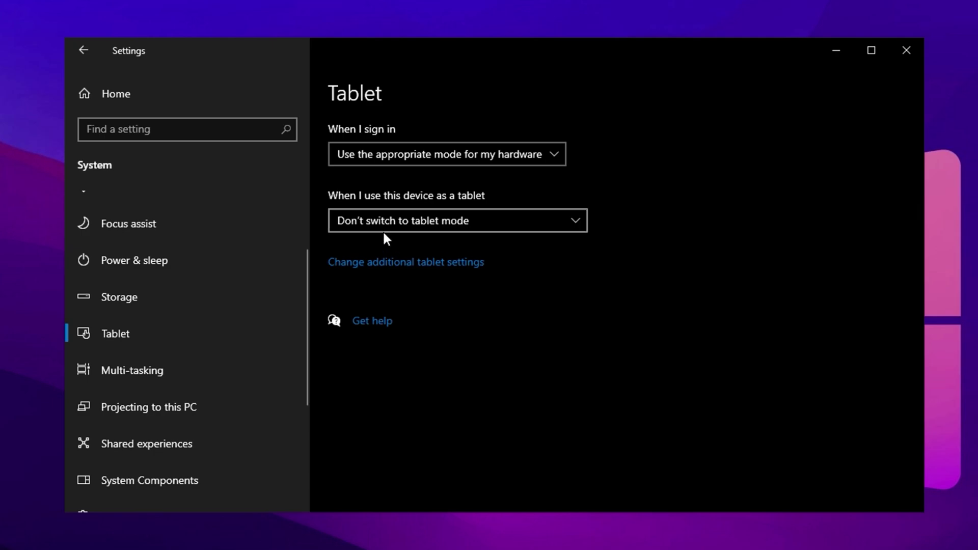
left_click(181, 371)
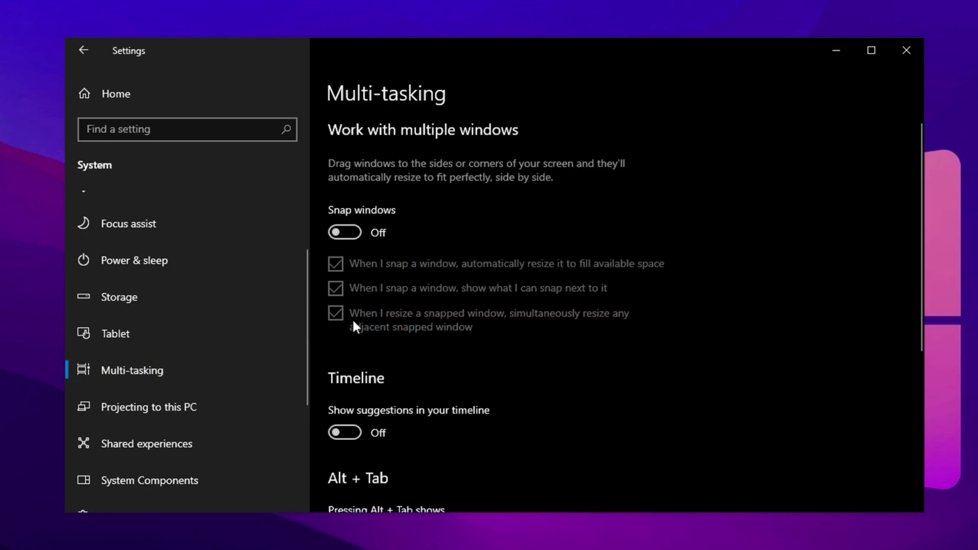
scroll(378, 346, "down", 5)
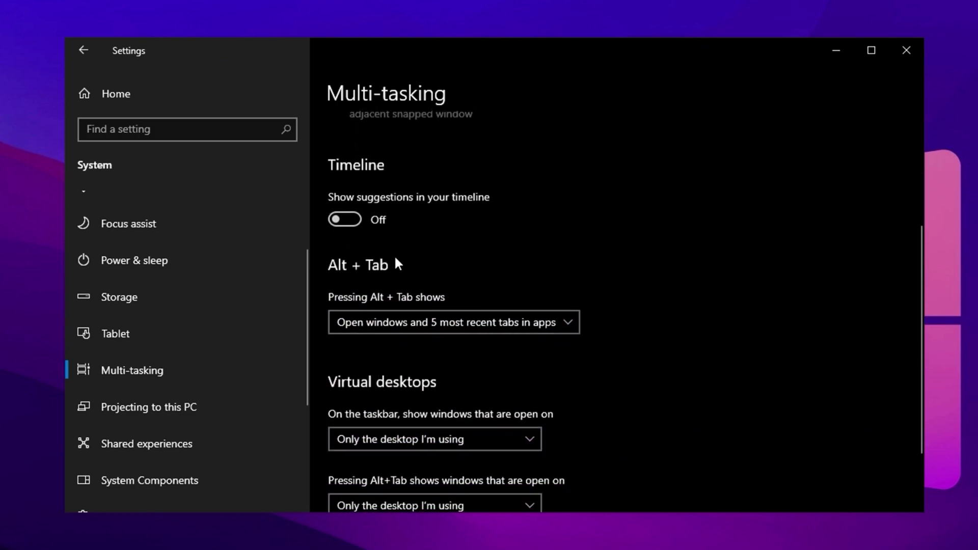
scroll(411, 333, "up", 3)
scroll(411, 333, "down", 6)
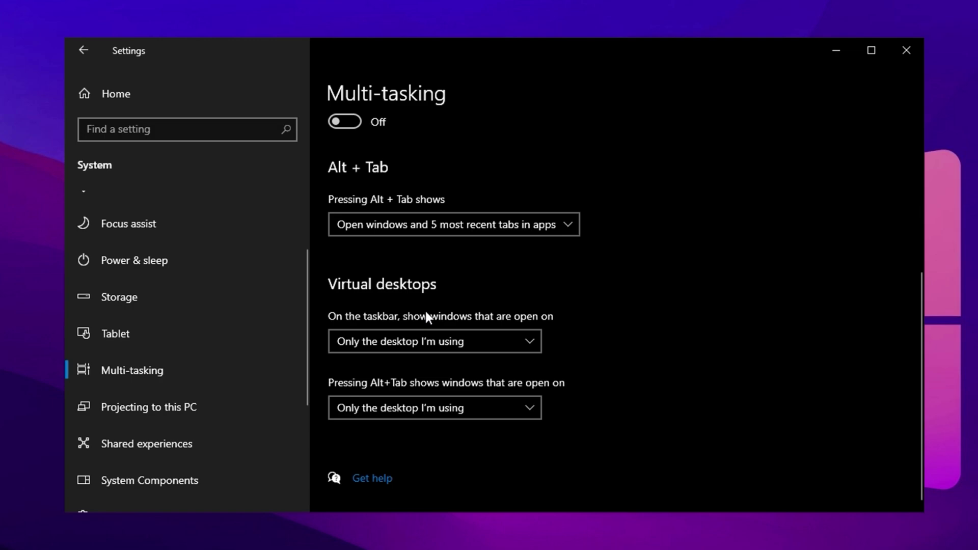
scroll(426, 311, "up", 5)
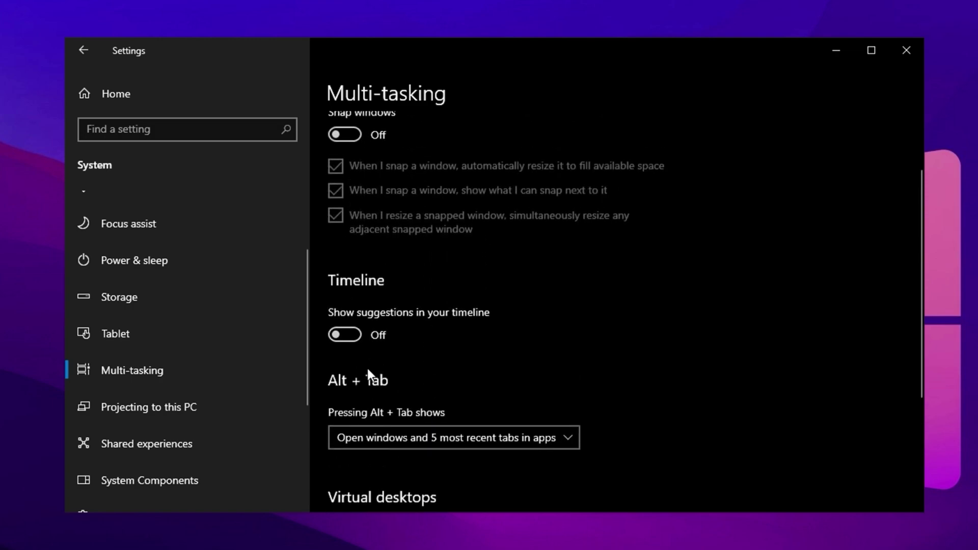
scroll(383, 381, "down", 5)
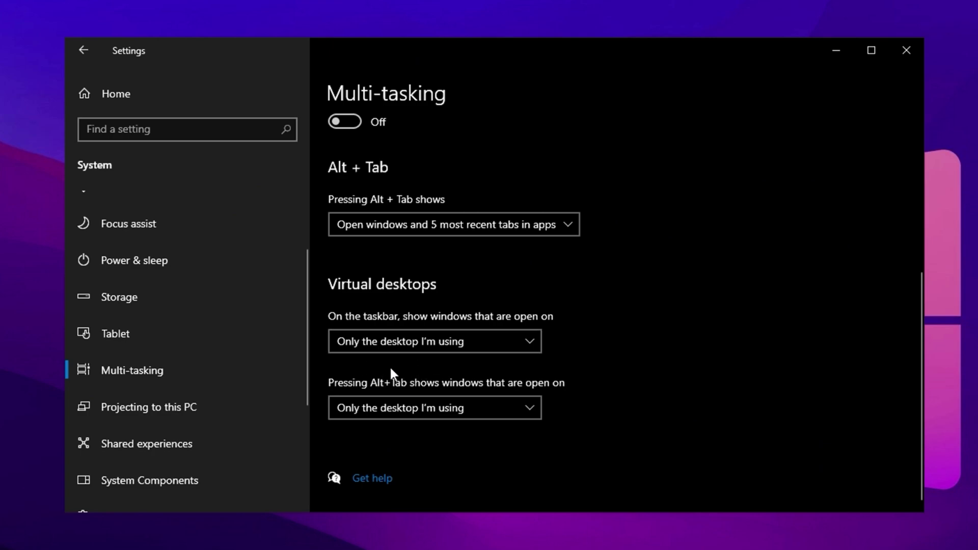
Confirm Shared experiences sharing is Off, then check Remote Desktop is disabled
left_click(158, 446)
scroll(393, 392, "down", 3)
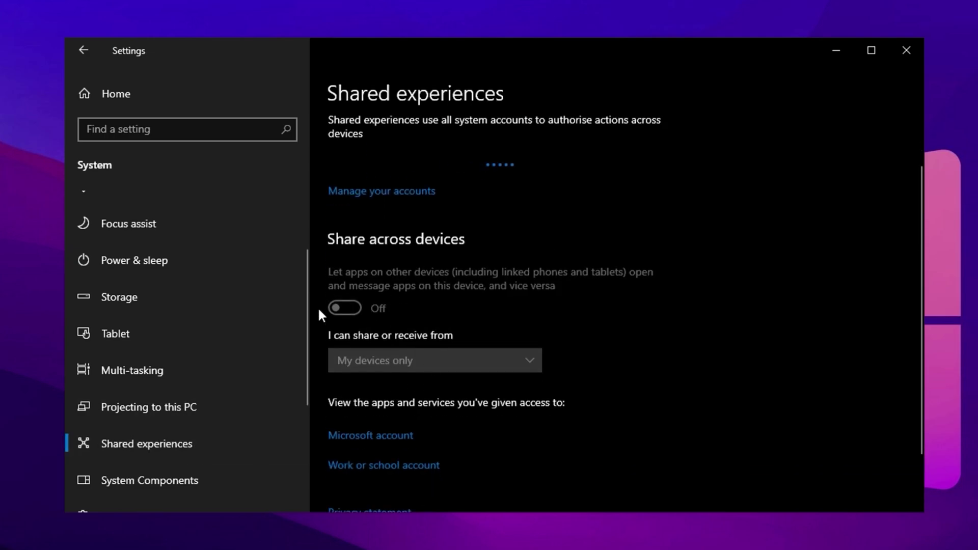
scroll(377, 334, "down", 3)
scroll(375, 341, "up", 5)
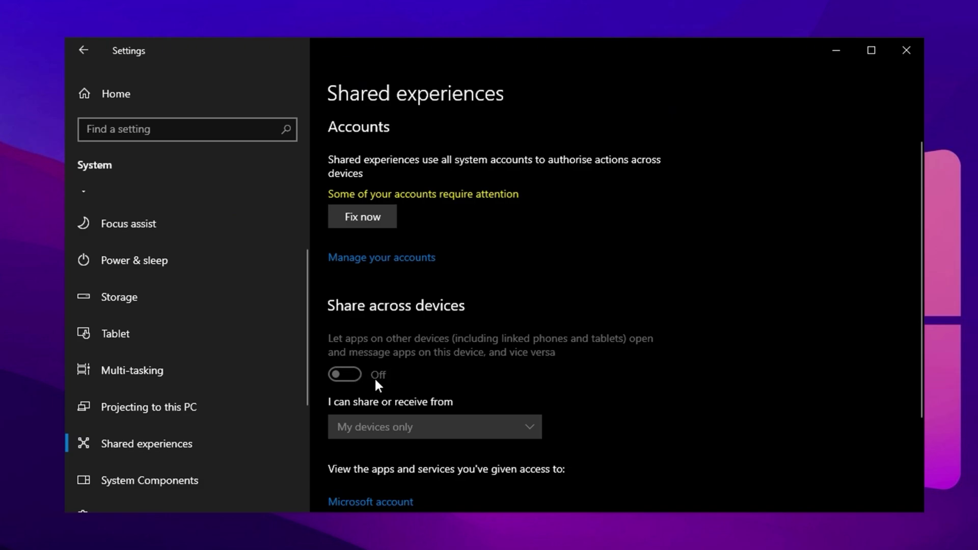
scroll(271, 411, "down", 3)
left_click(277, 418)
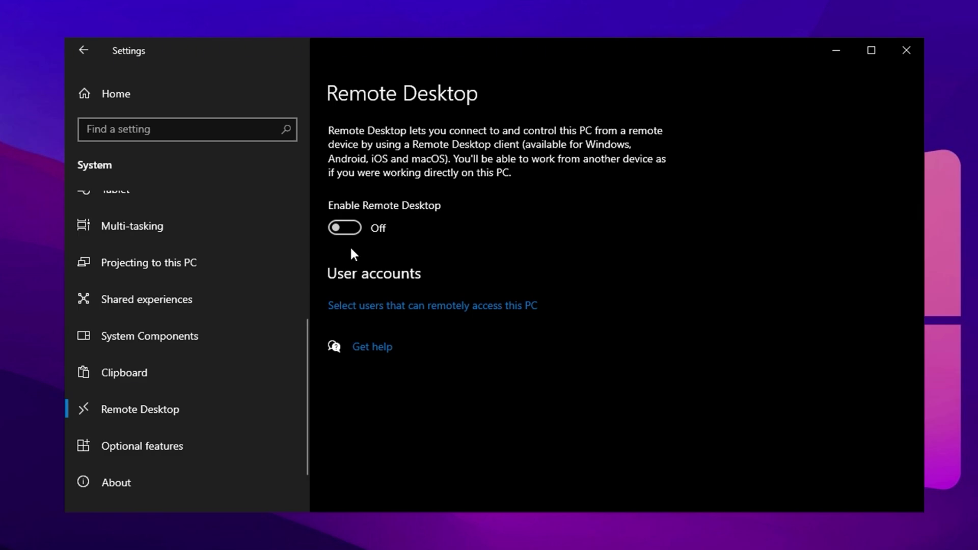
From the About page, bring up Performance Options' Custom visual effects via Advanced system settings
left_click(155, 475)
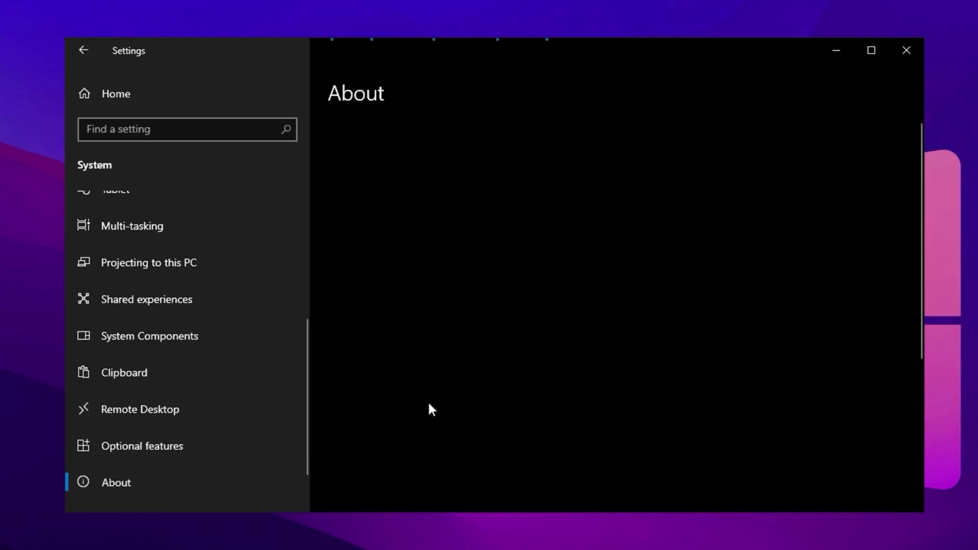
scroll(428, 402, "down", 3)
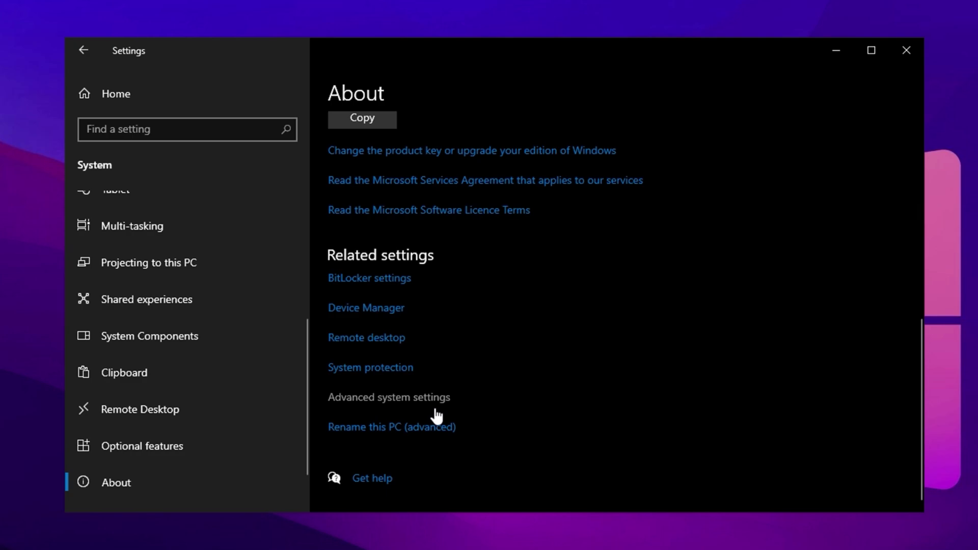
left_click(377, 399)
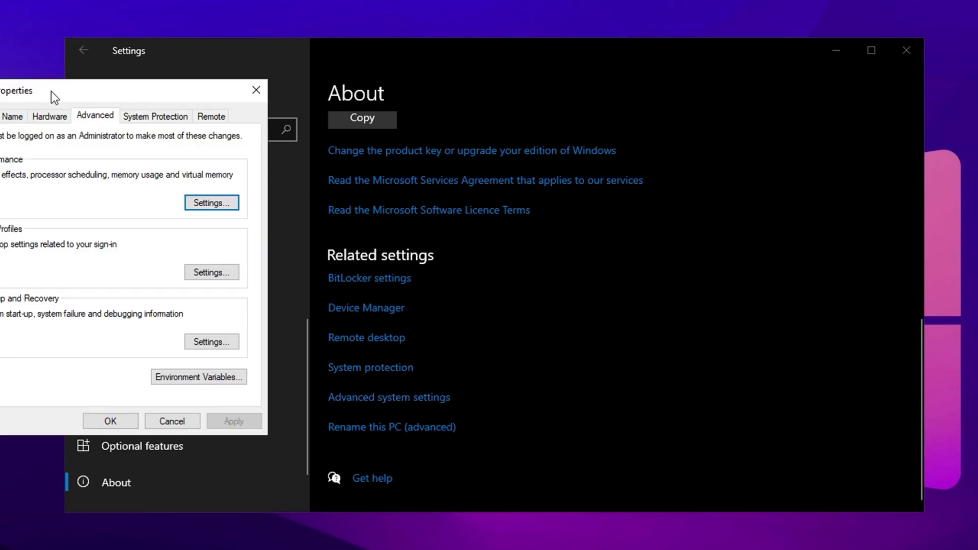
left_click_drag(52, 94, 345, 61)
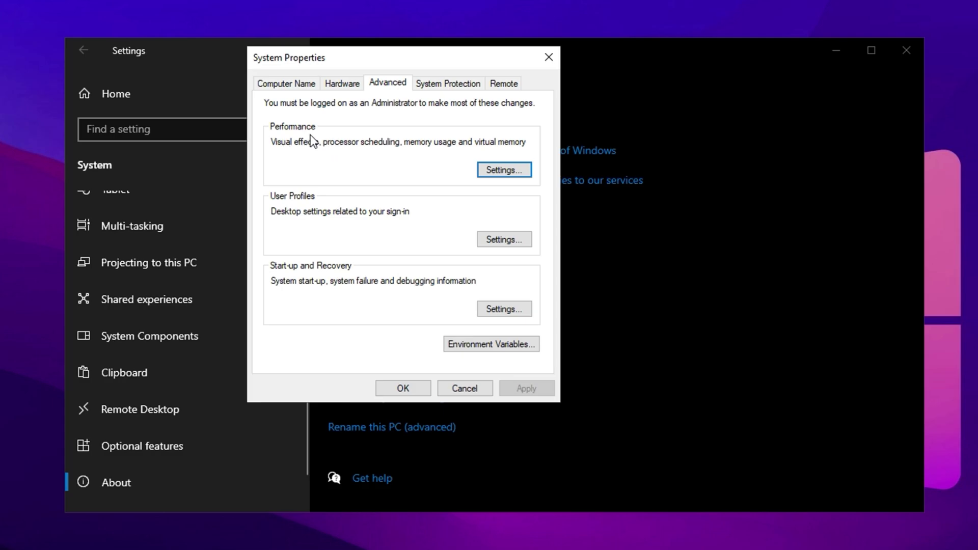
left_click(504, 171)
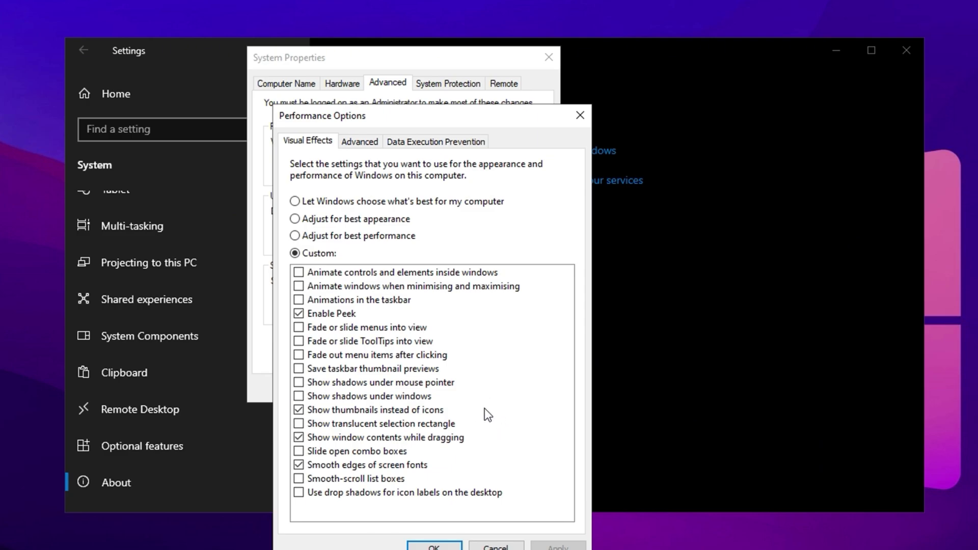
Set processor scheduling to favour Programs on the Performance Options Advanced tab
left_click(363, 144)
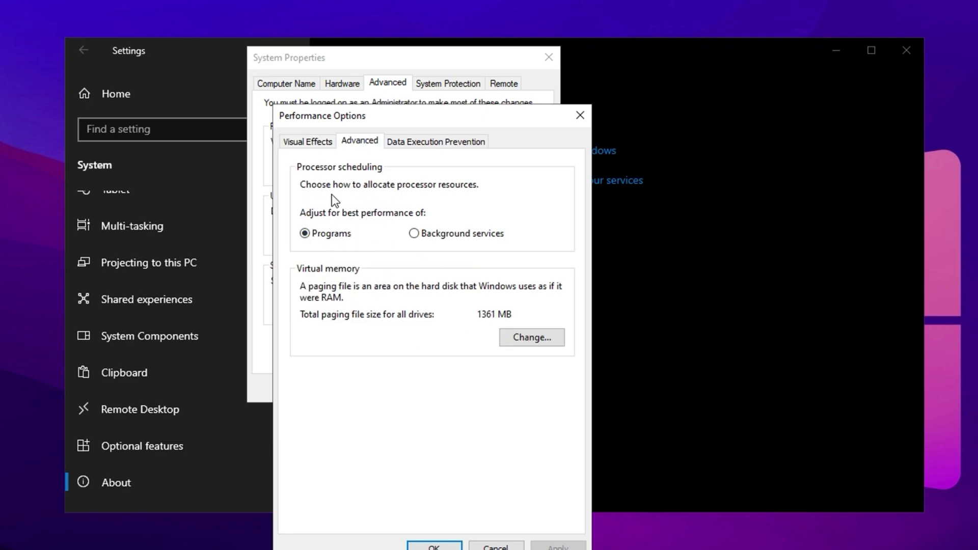
left_click(322, 233)
Confirm and close Performance Options and System Properties, returning to the About page
left_click(447, 547)
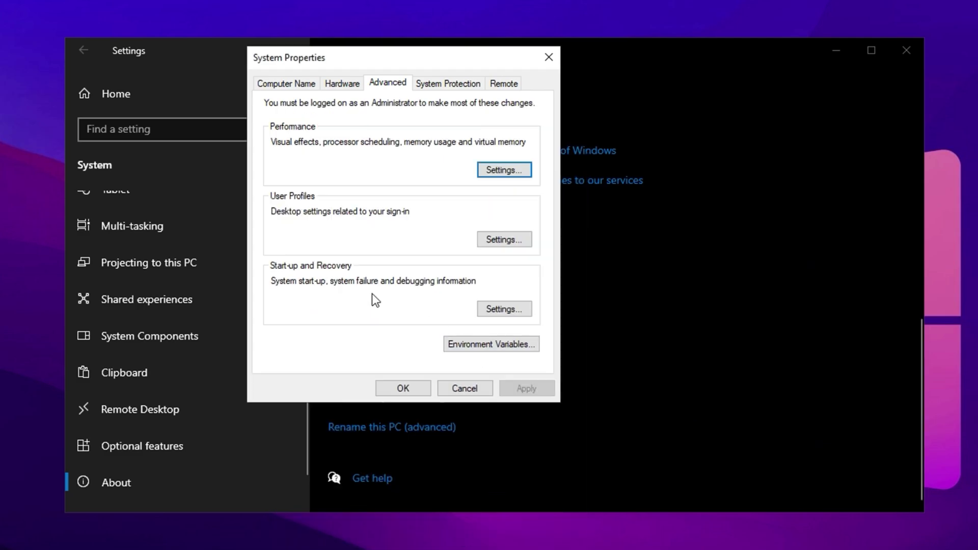
left_click(404, 389)
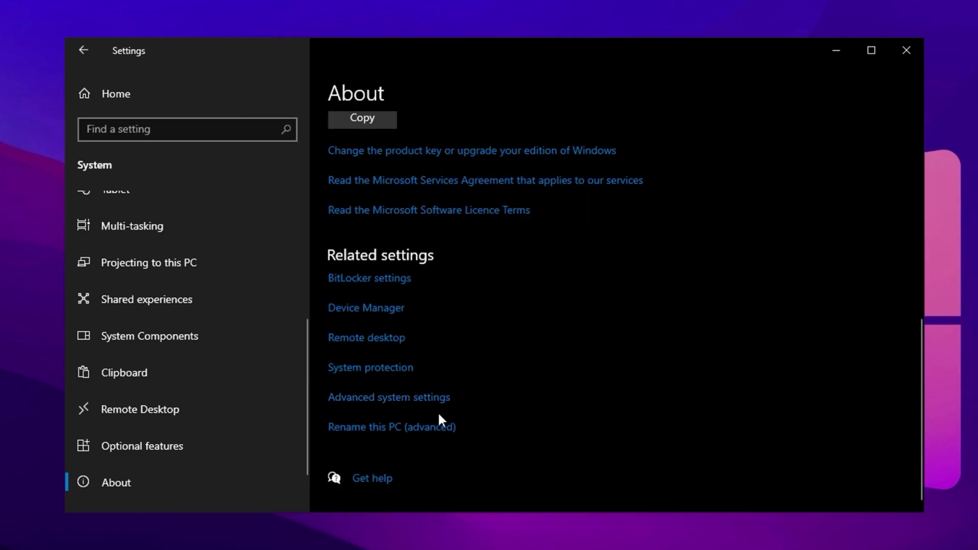